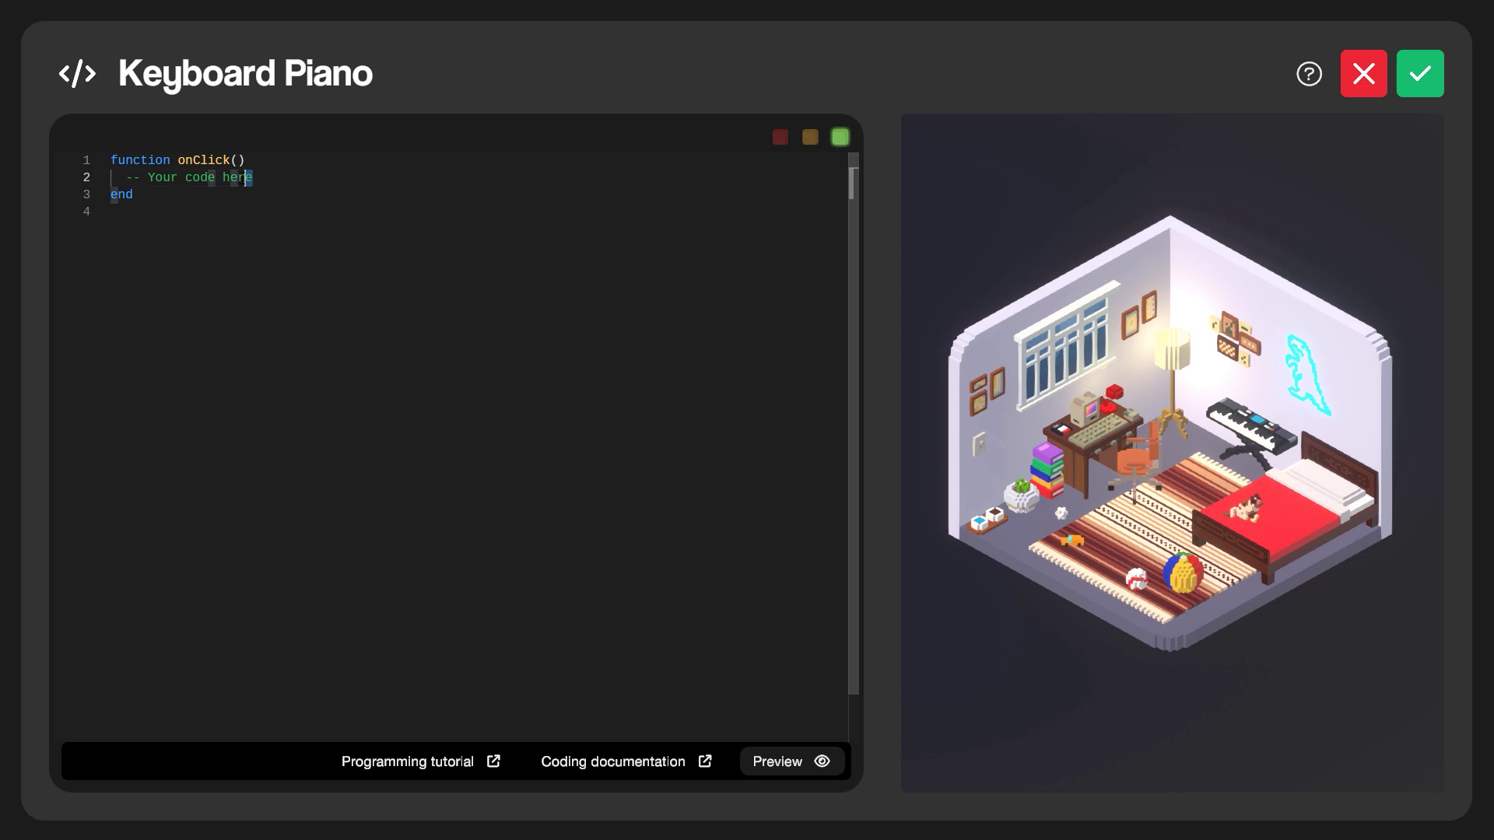
Replace the piano's placeholder comment, then open the Devon Rex Cat's code editor in edit mode
drag(252, 178, 127, 178)
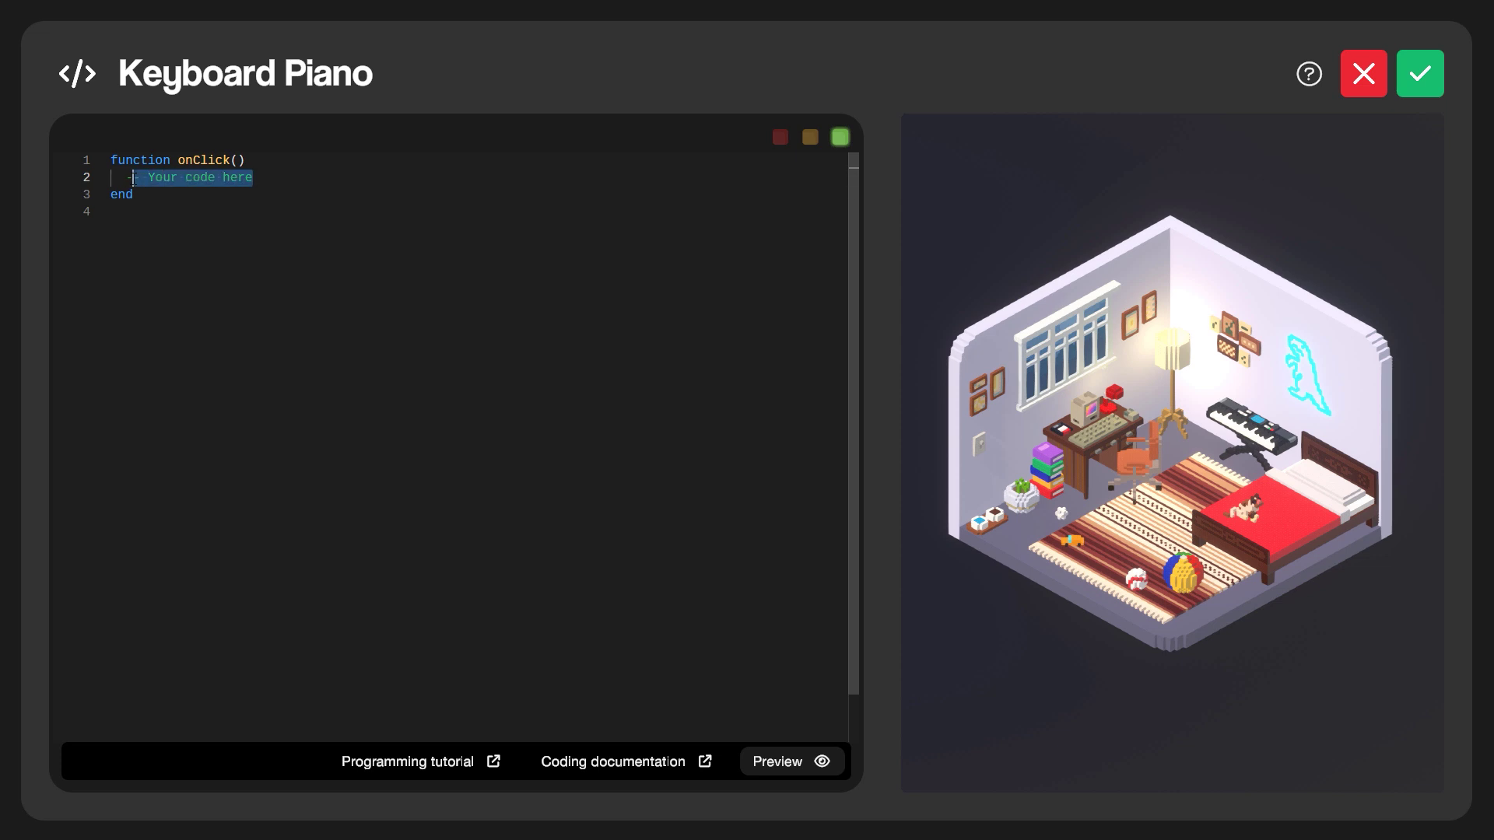
text(p)
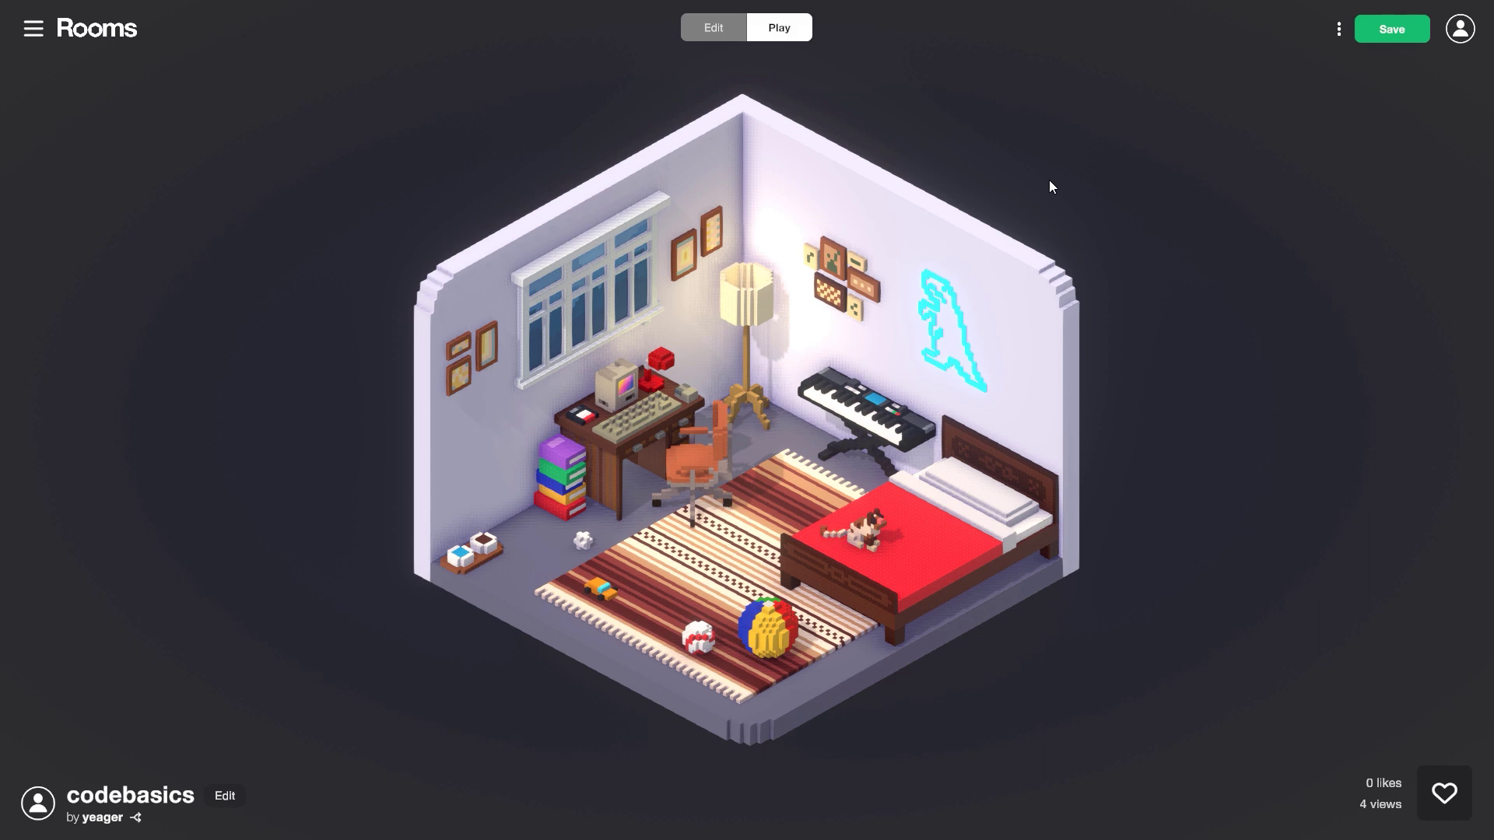
click(705, 33)
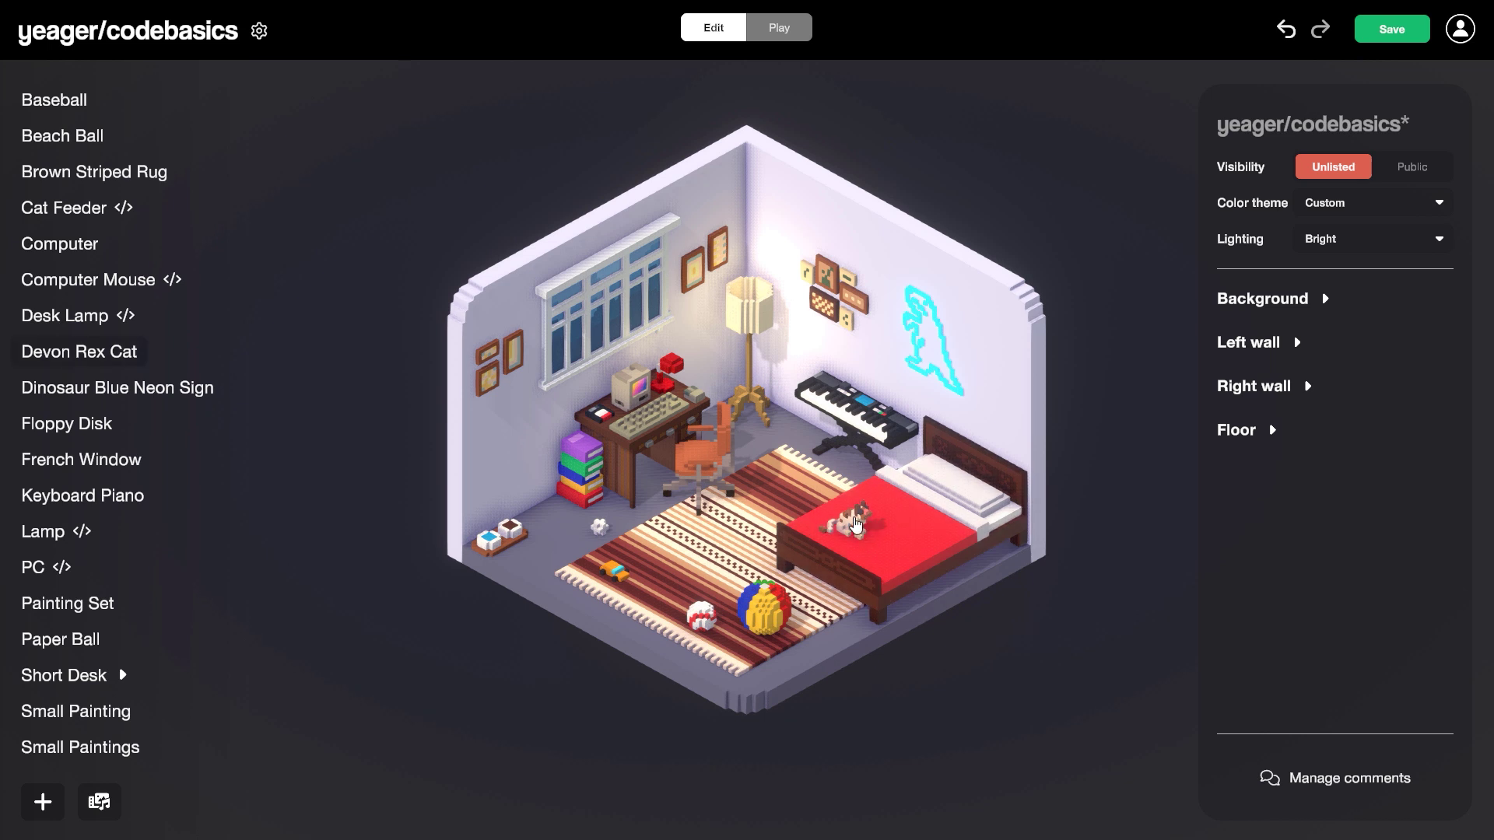
click(856, 526)
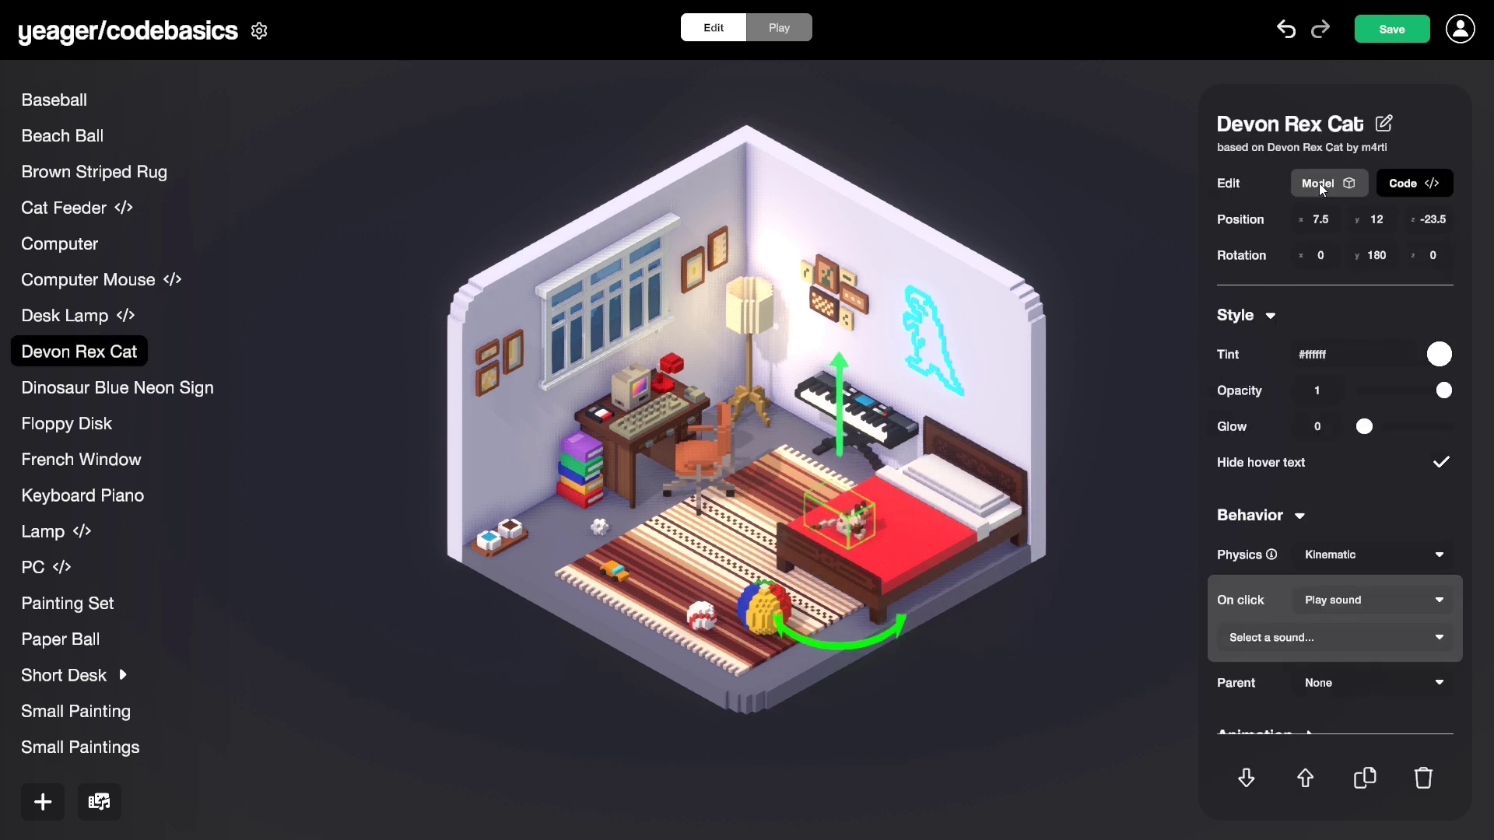
click(1416, 187)
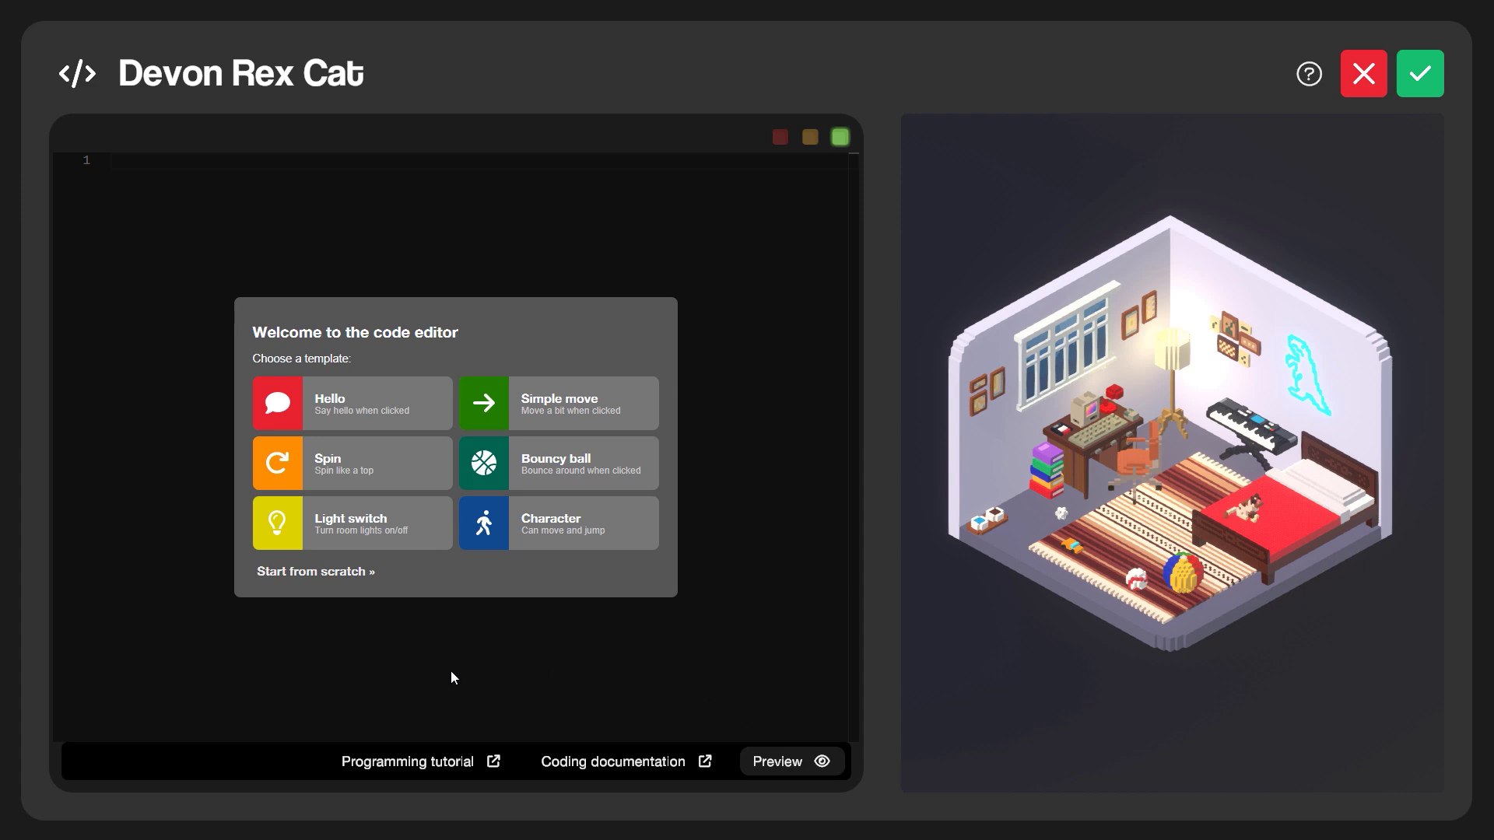
click(442, 759)
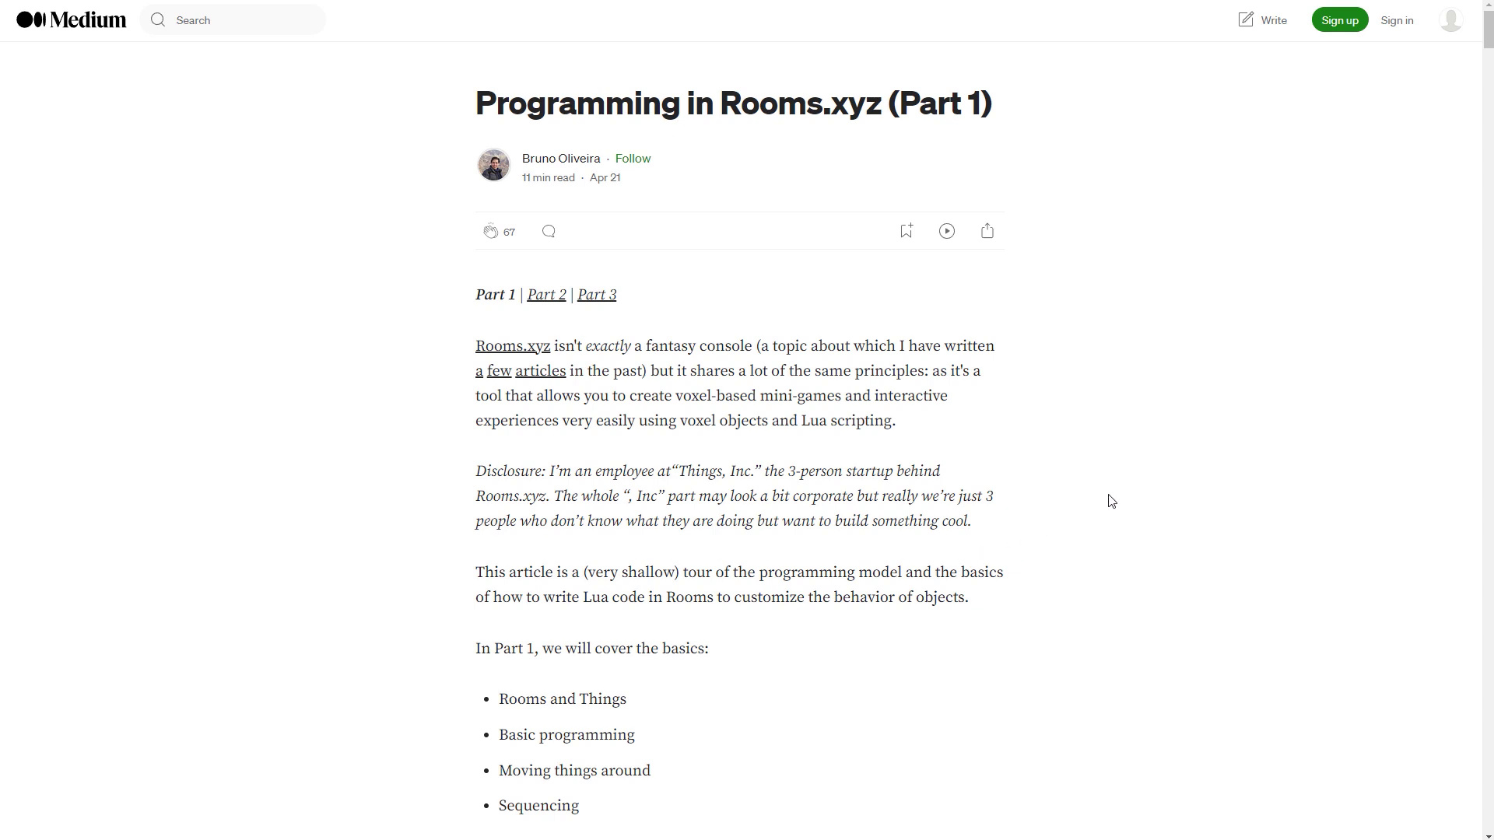
scroll(1116, 498, down, 10)
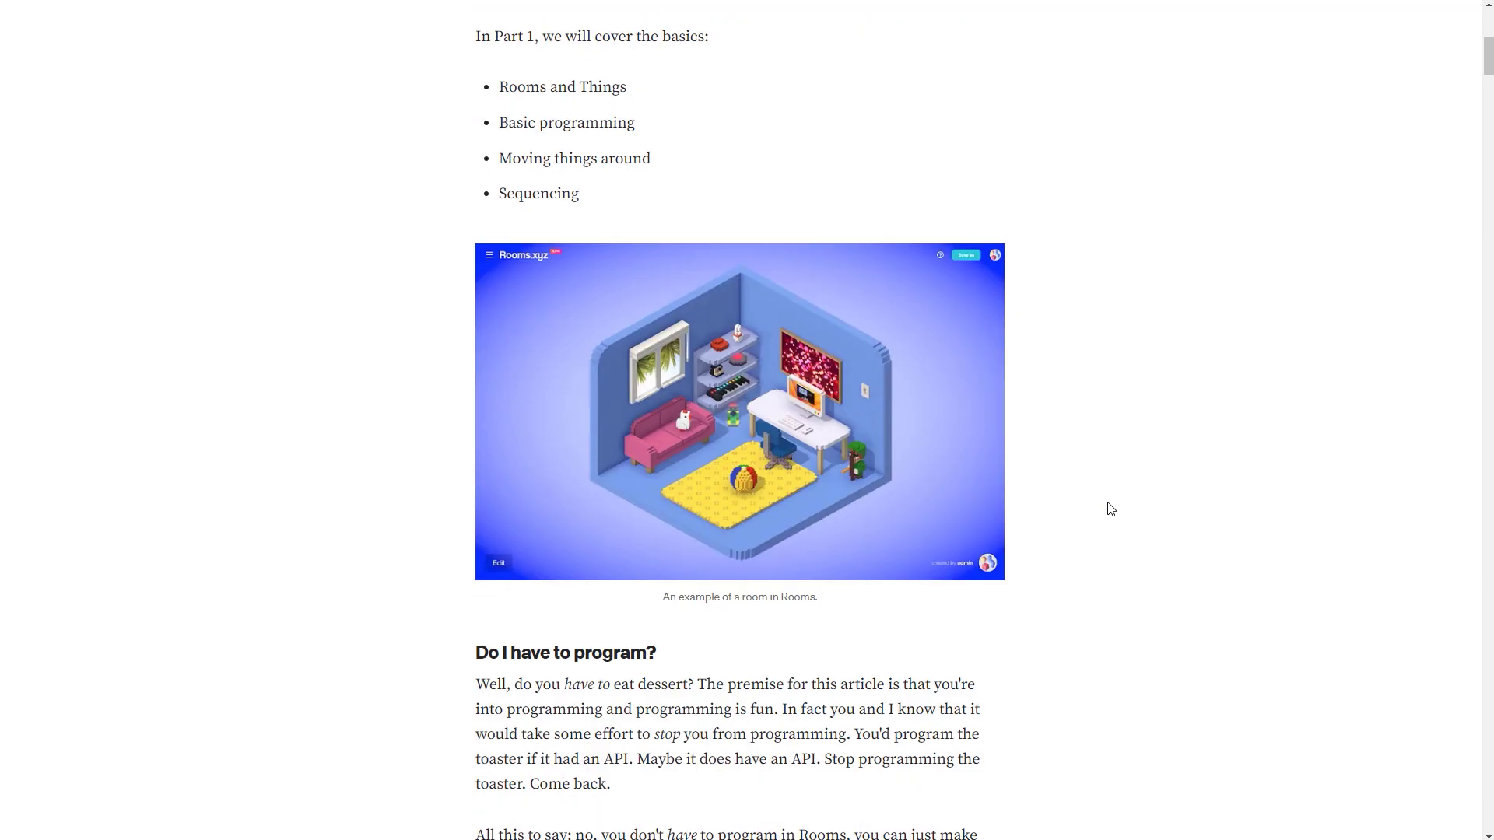
scroll(1111, 510, up, 9)
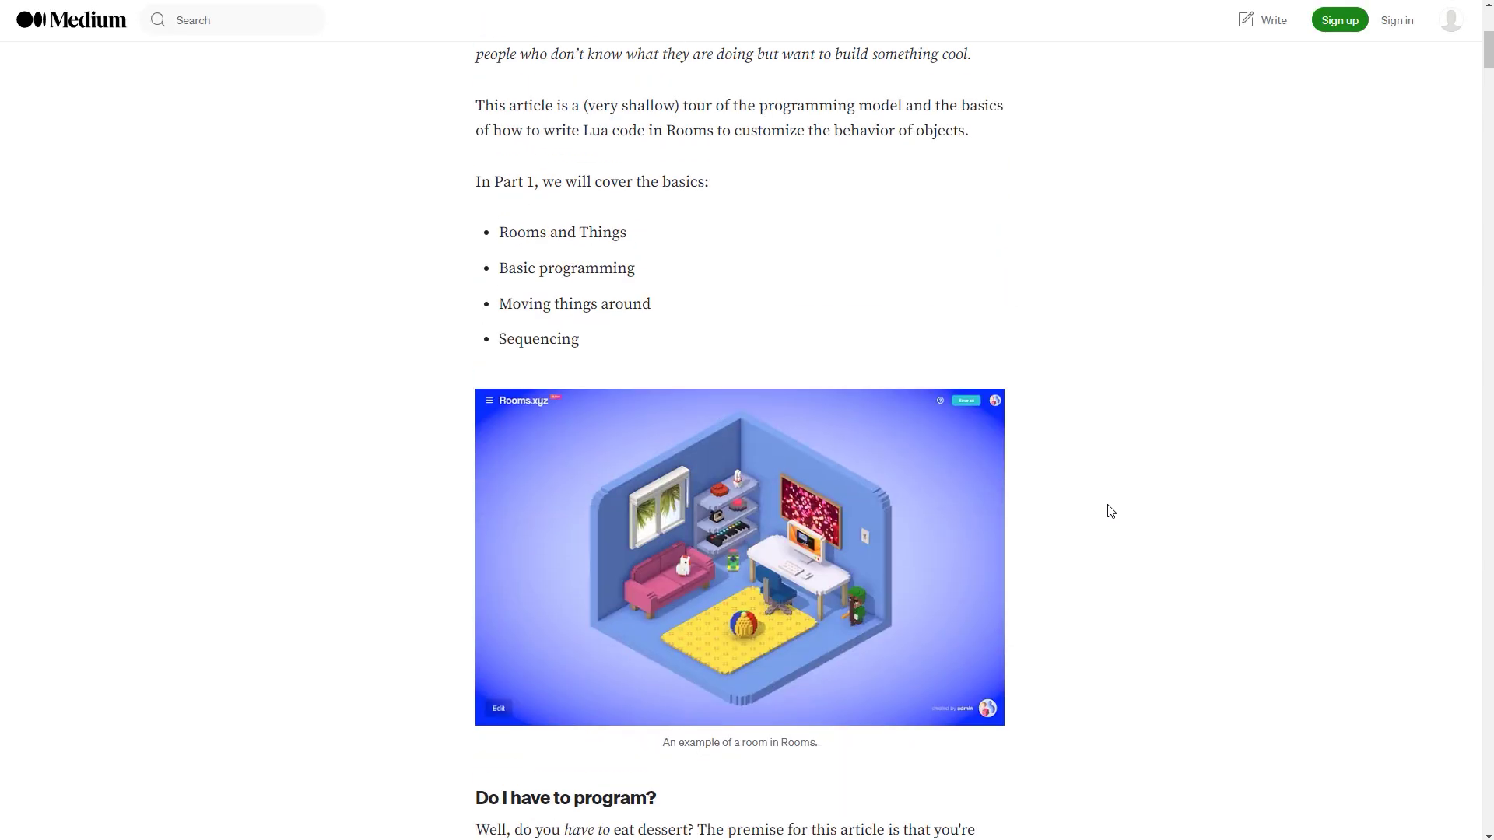
scroll(1110, 511, up, 2)
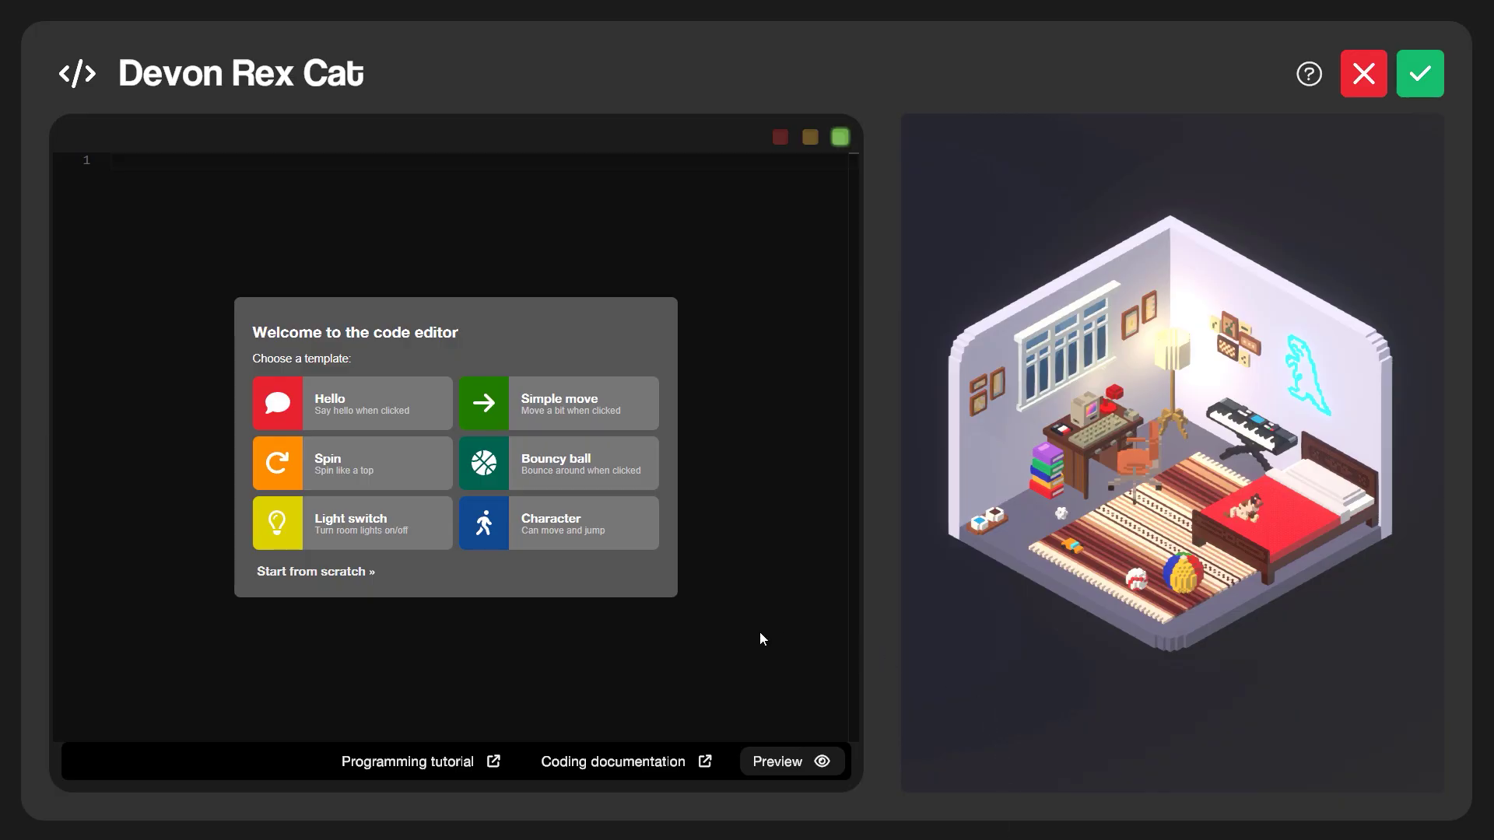
Browse the Rooms How-to coding documentation and look up the playSound example
click(646, 758)
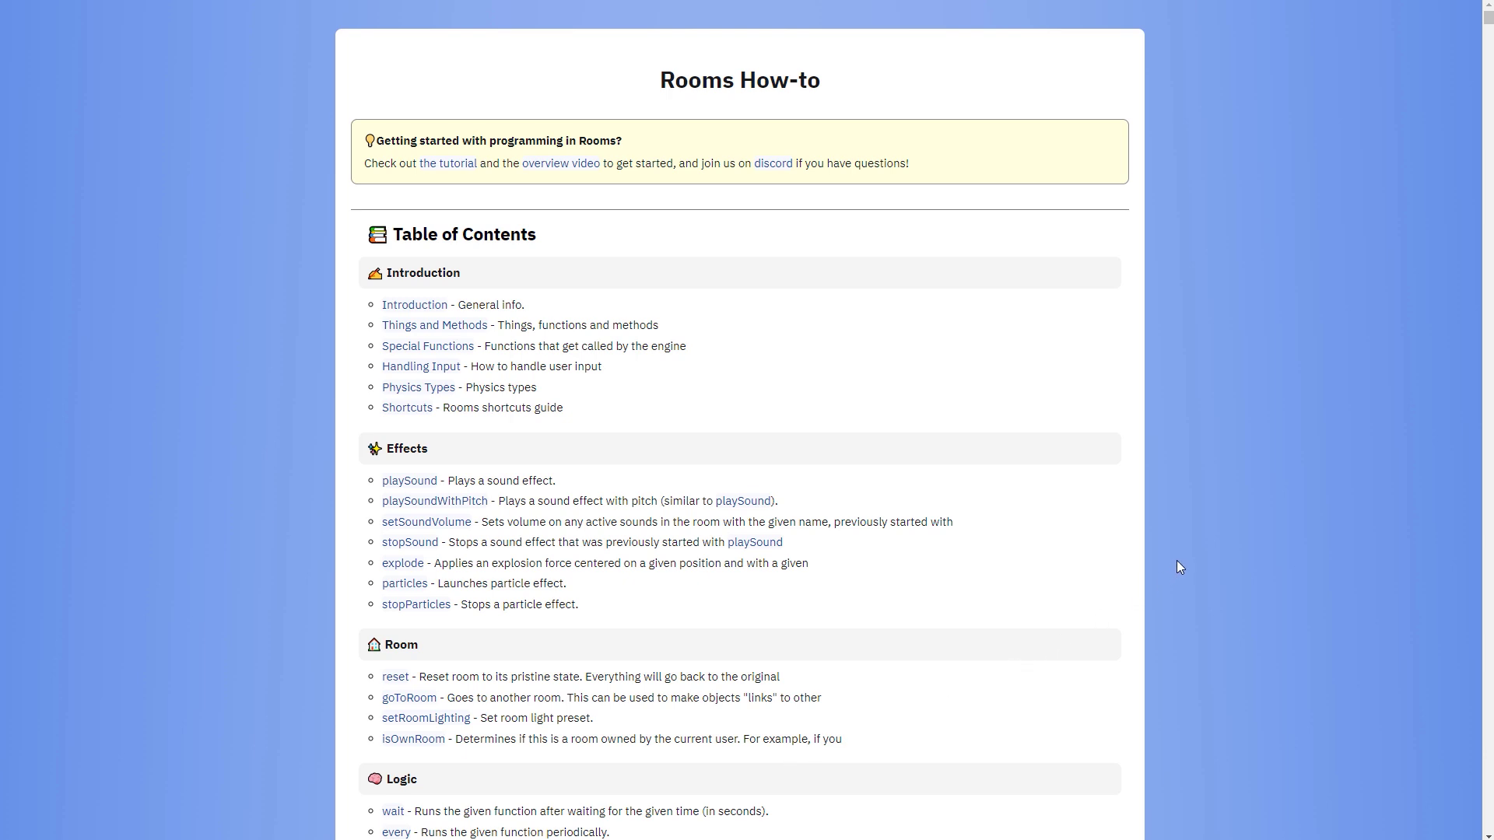
scroll(1177, 560, down, 8)
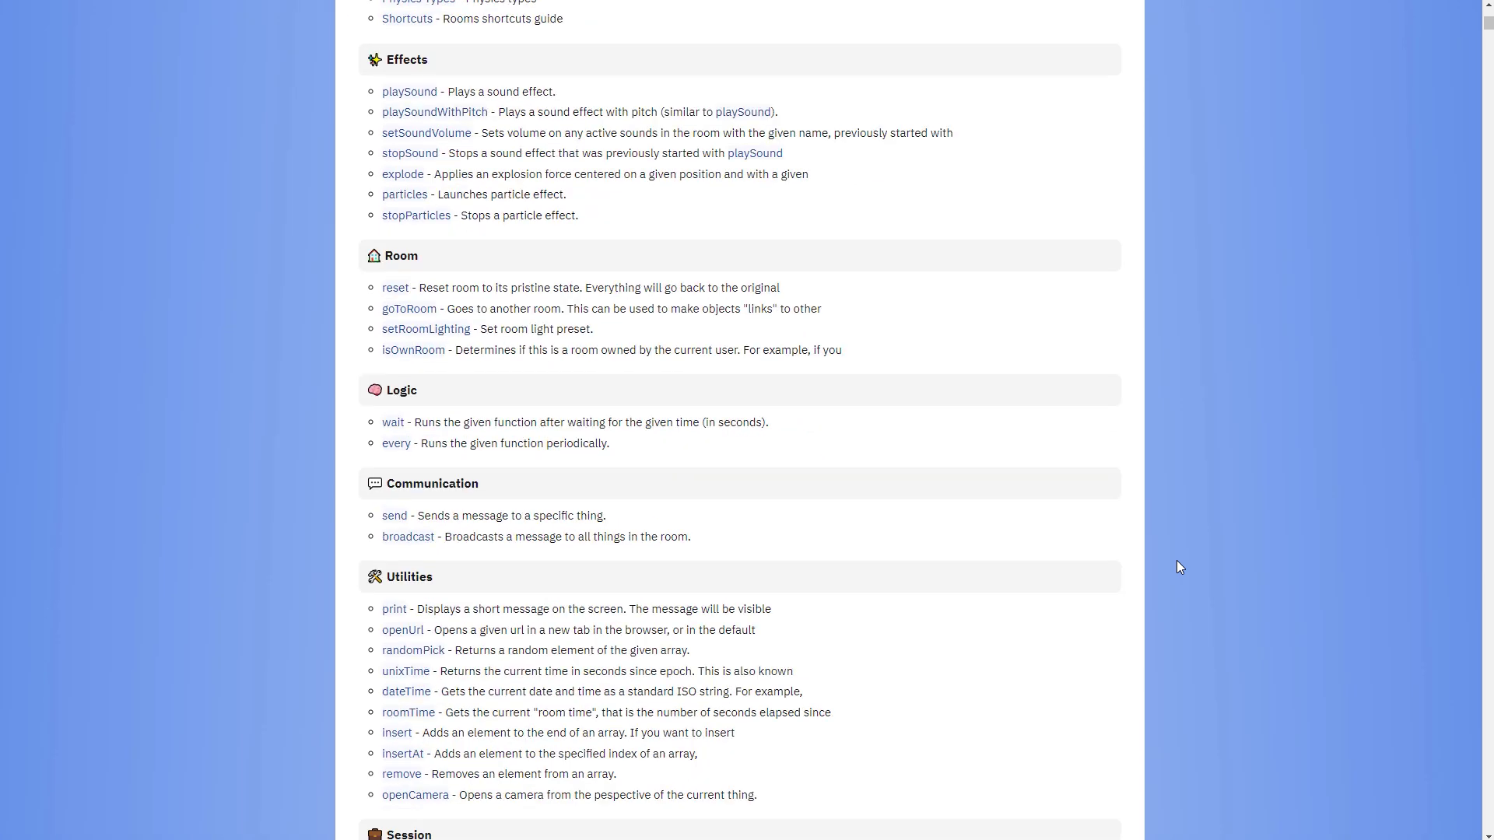
scroll(1177, 562, down, 4)
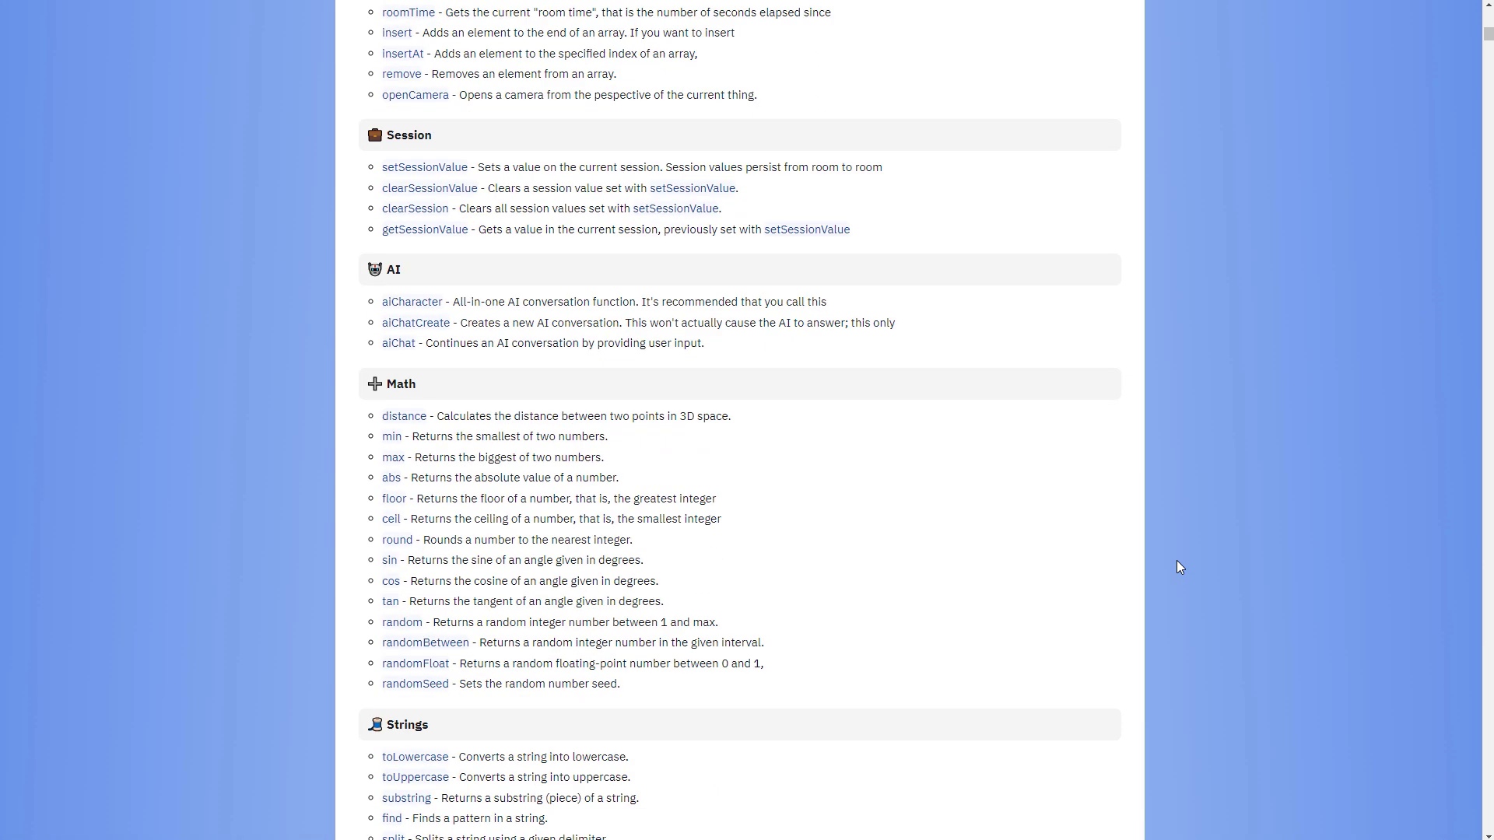
scroll(1177, 561, up, 10)
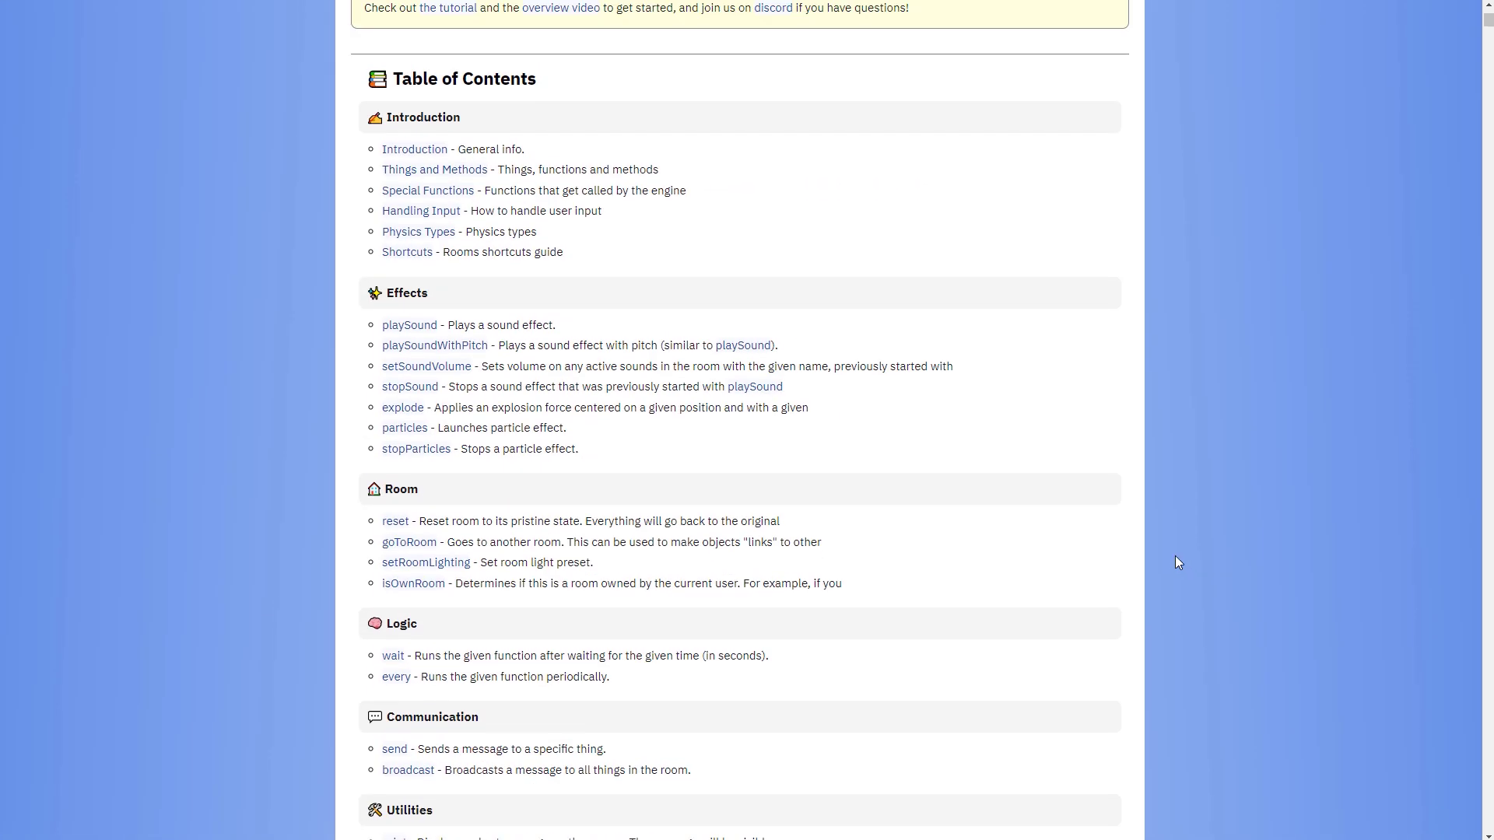
click(412, 325)
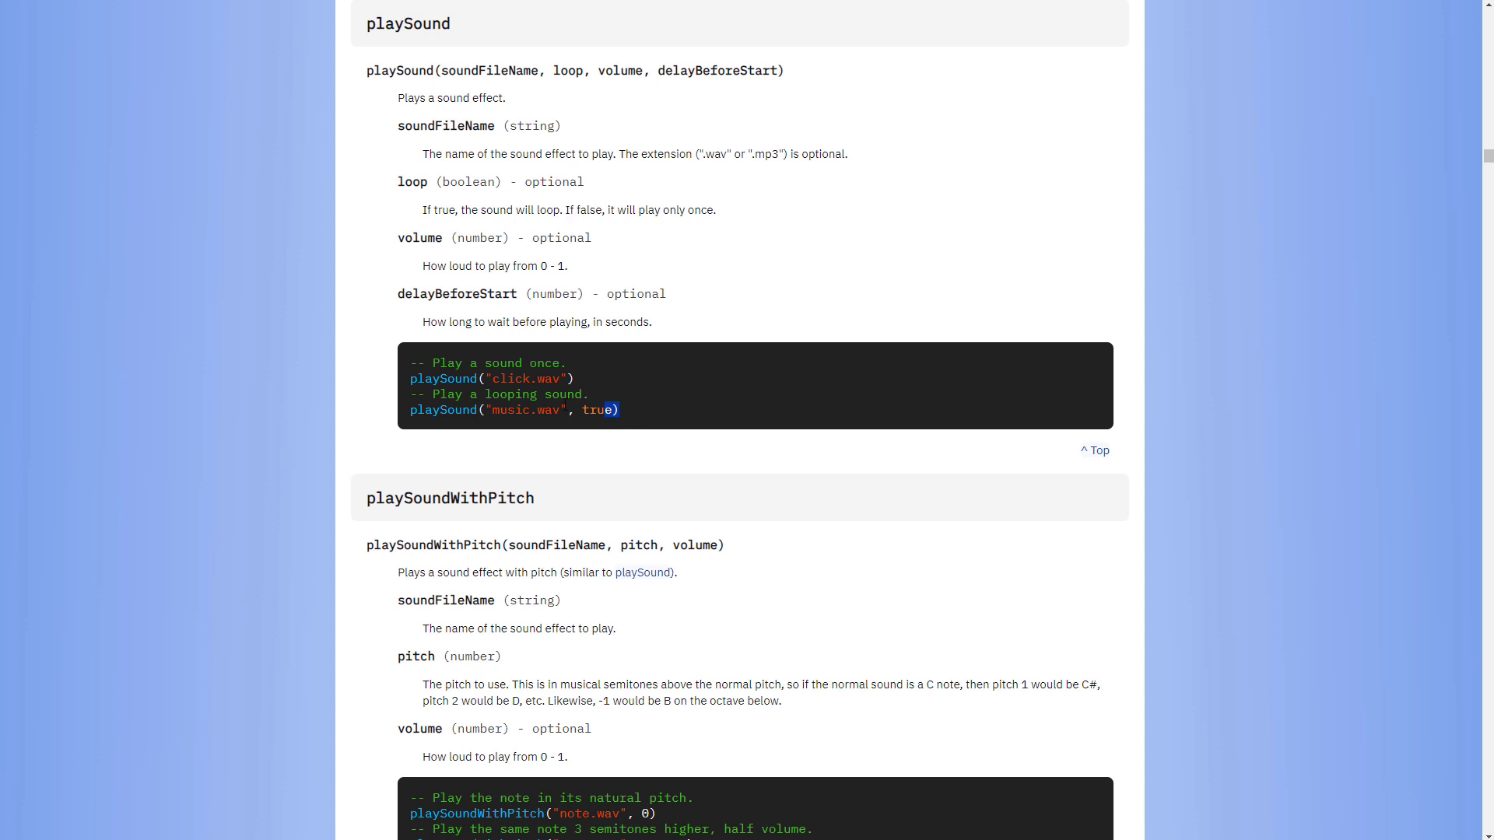
drag(607, 410, 411, 363)
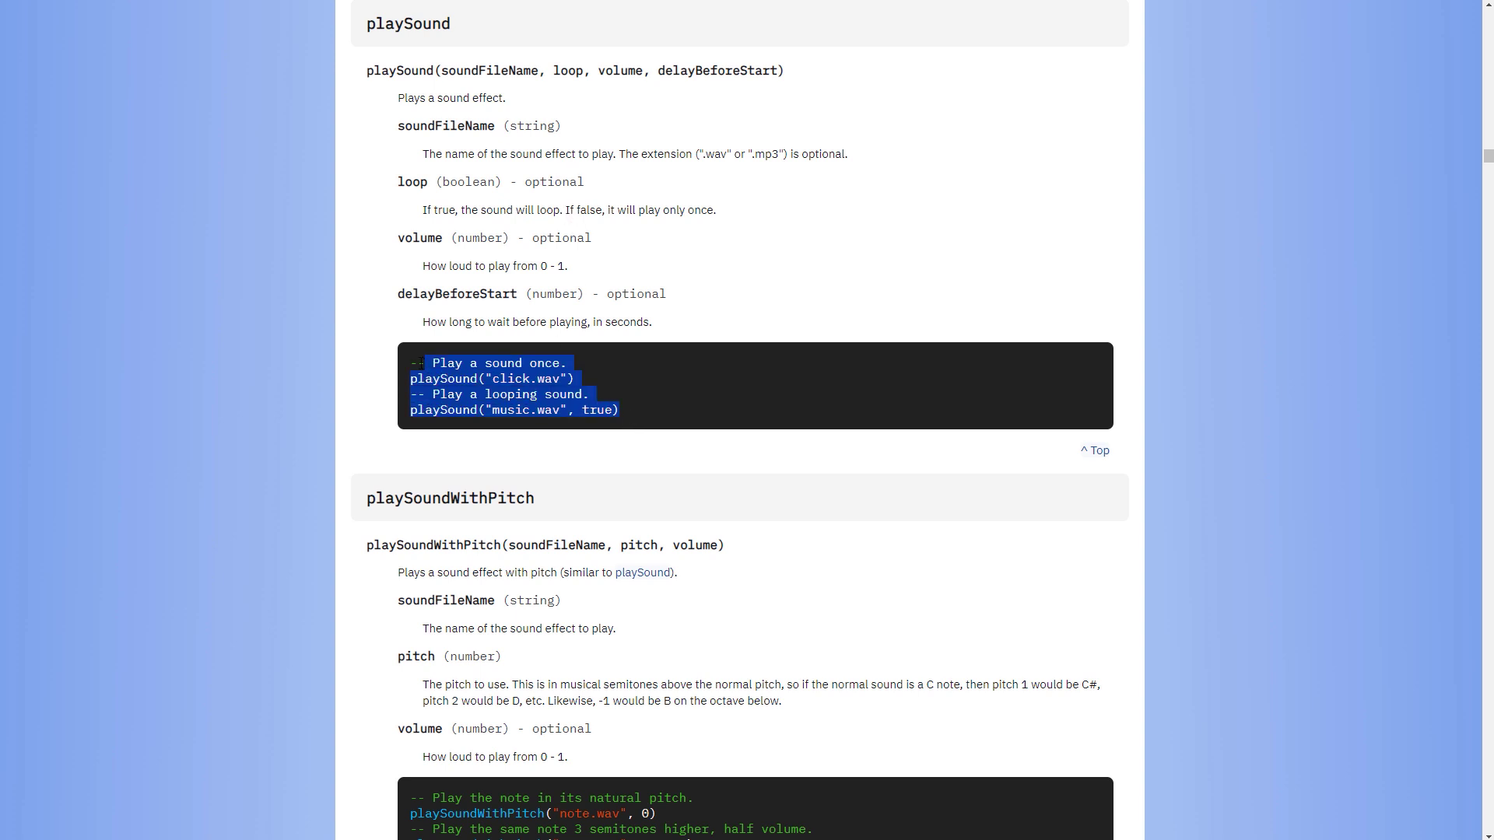
click(796, 312)
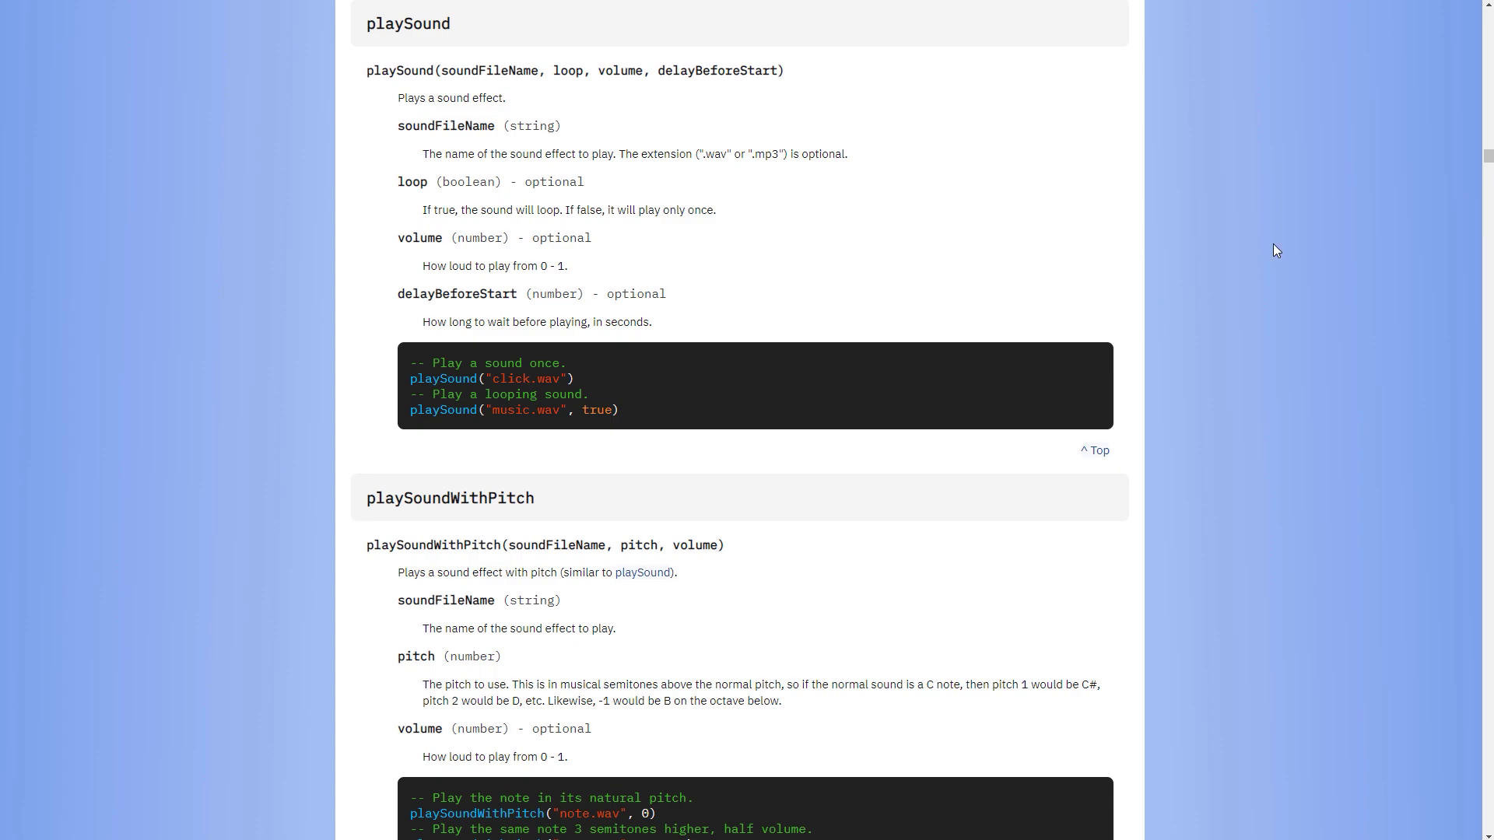
drag(1488, 156, 1488, 16)
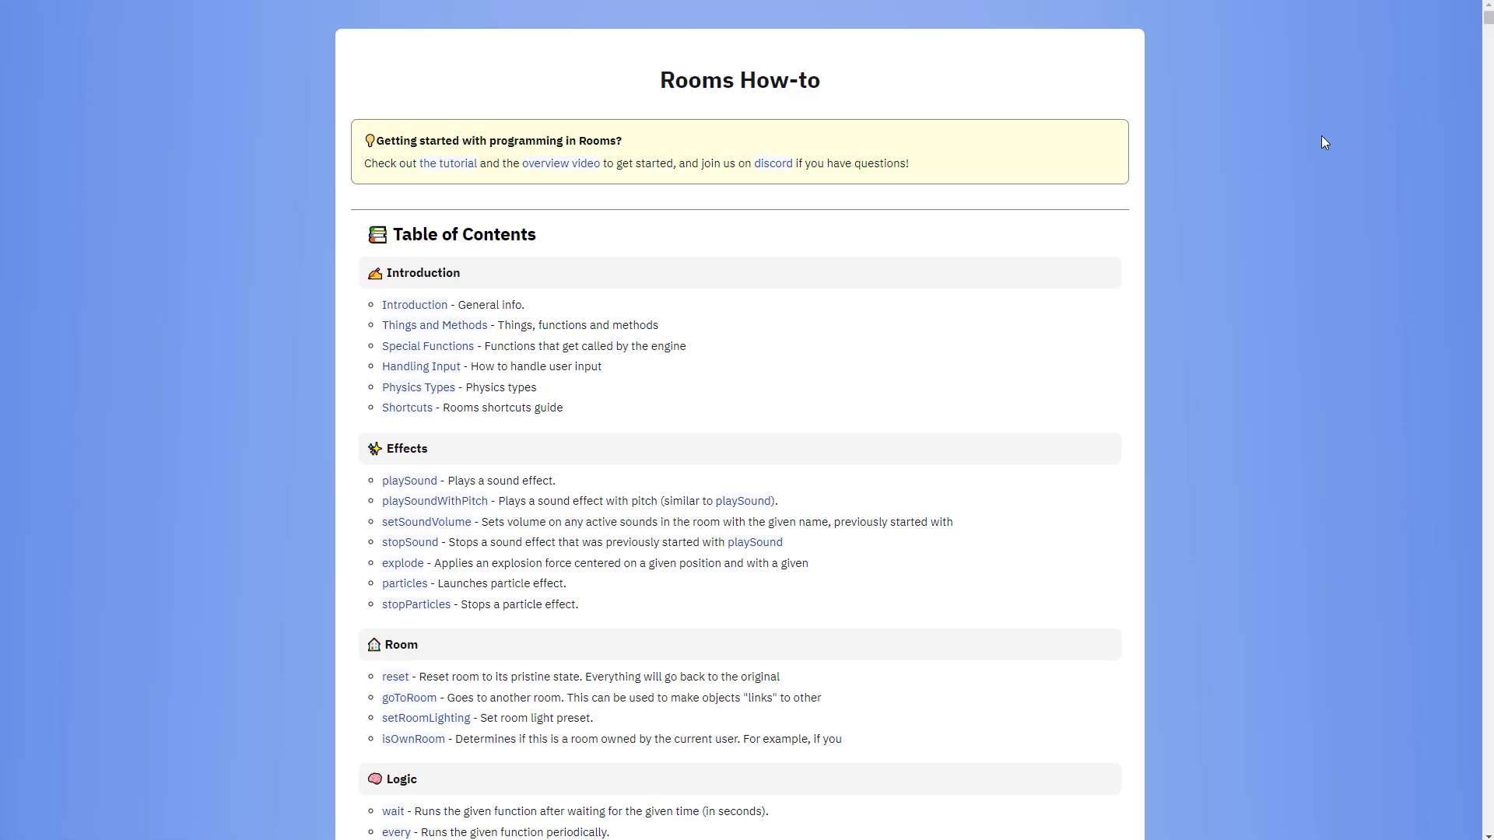
key(alt+Tab)
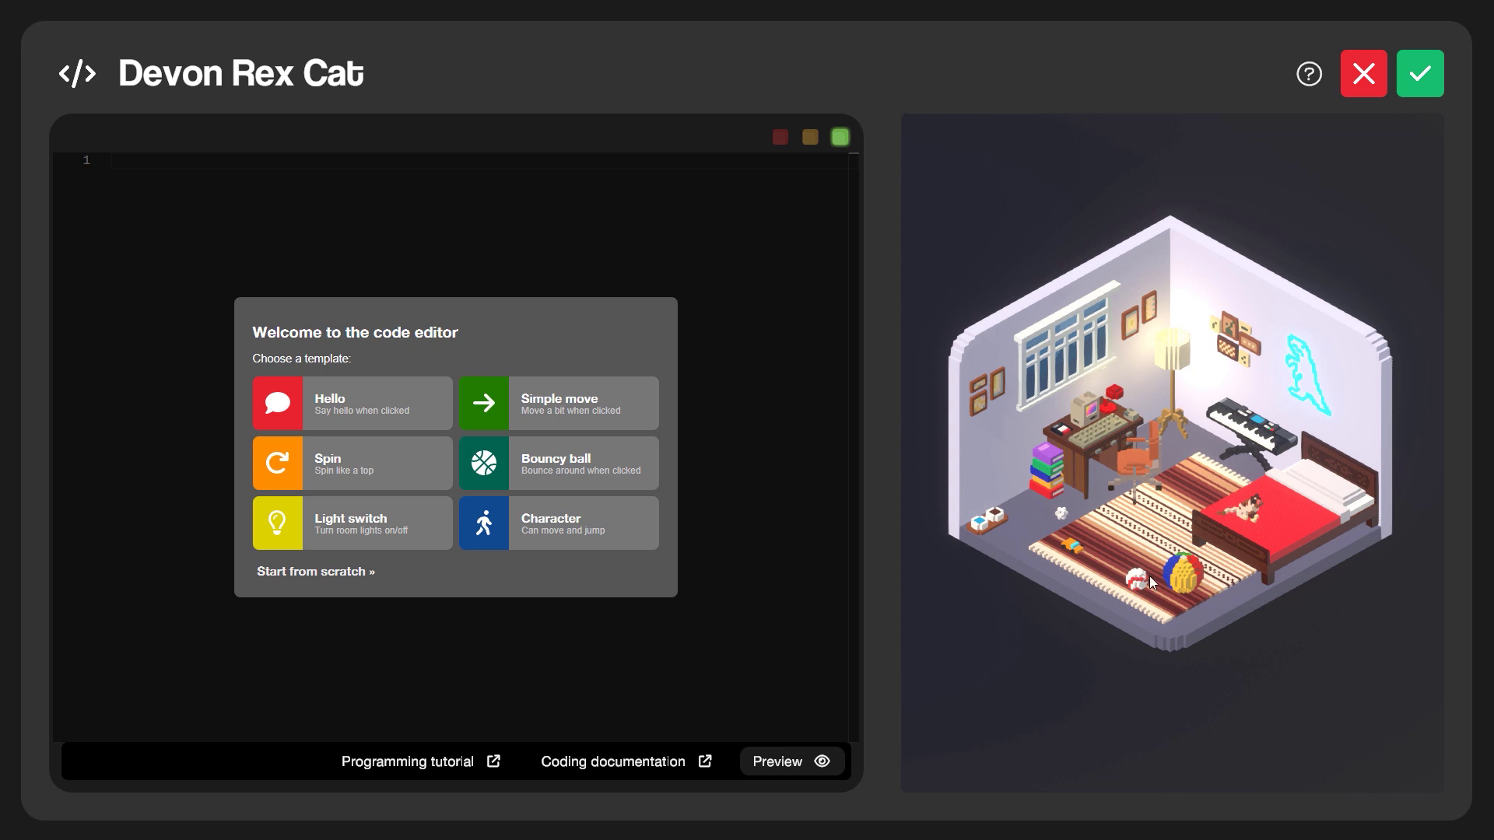
click(371, 402)
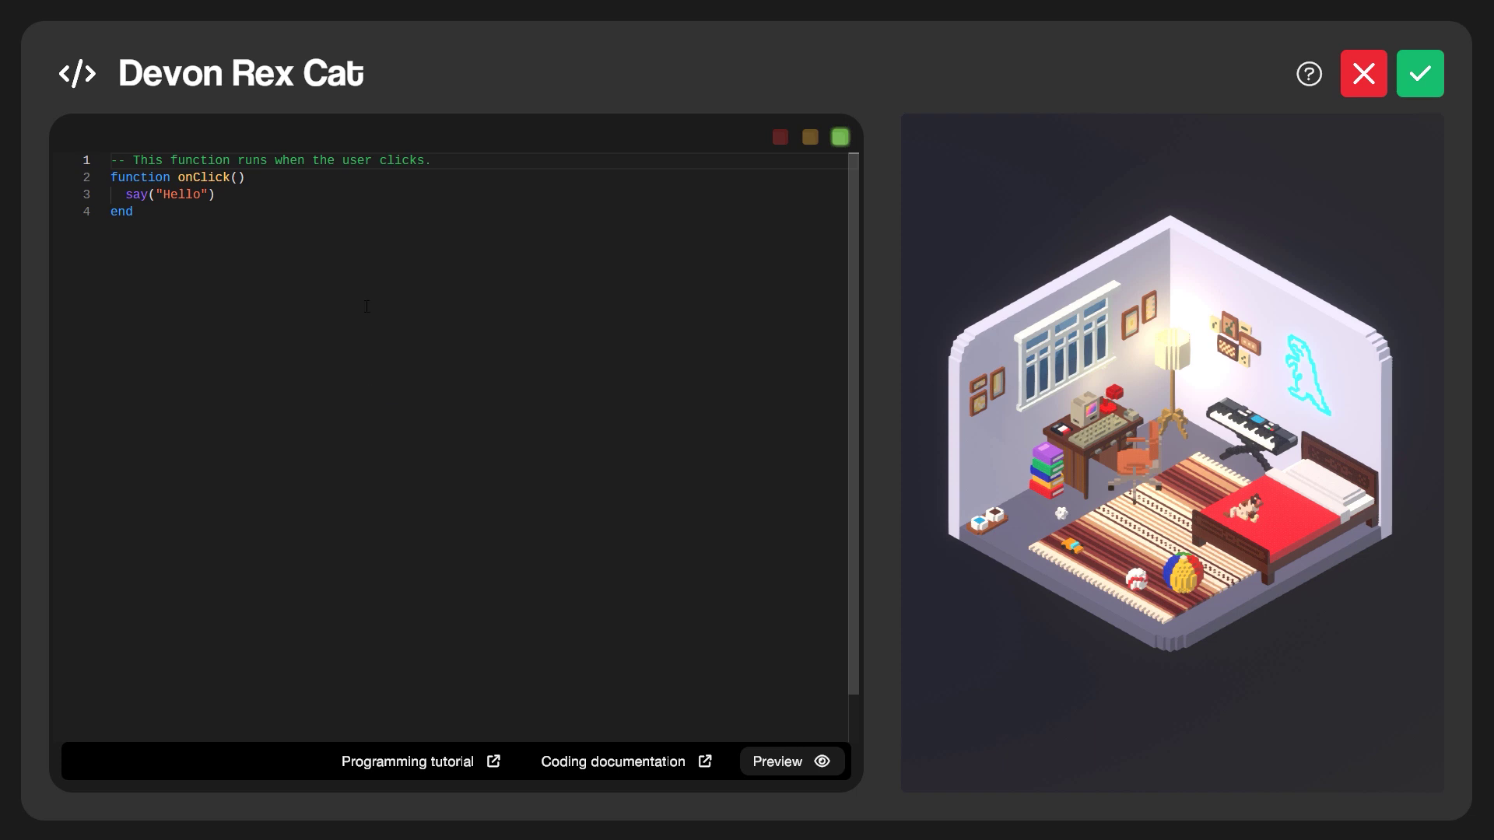
drag(125, 160, 349, 160)
click(349, 161)
double_click(349, 160)
key(ctrl+End)
Save the cat's code, play the room to confirm the cat says 'Hello', then resume editing
click(1426, 77)
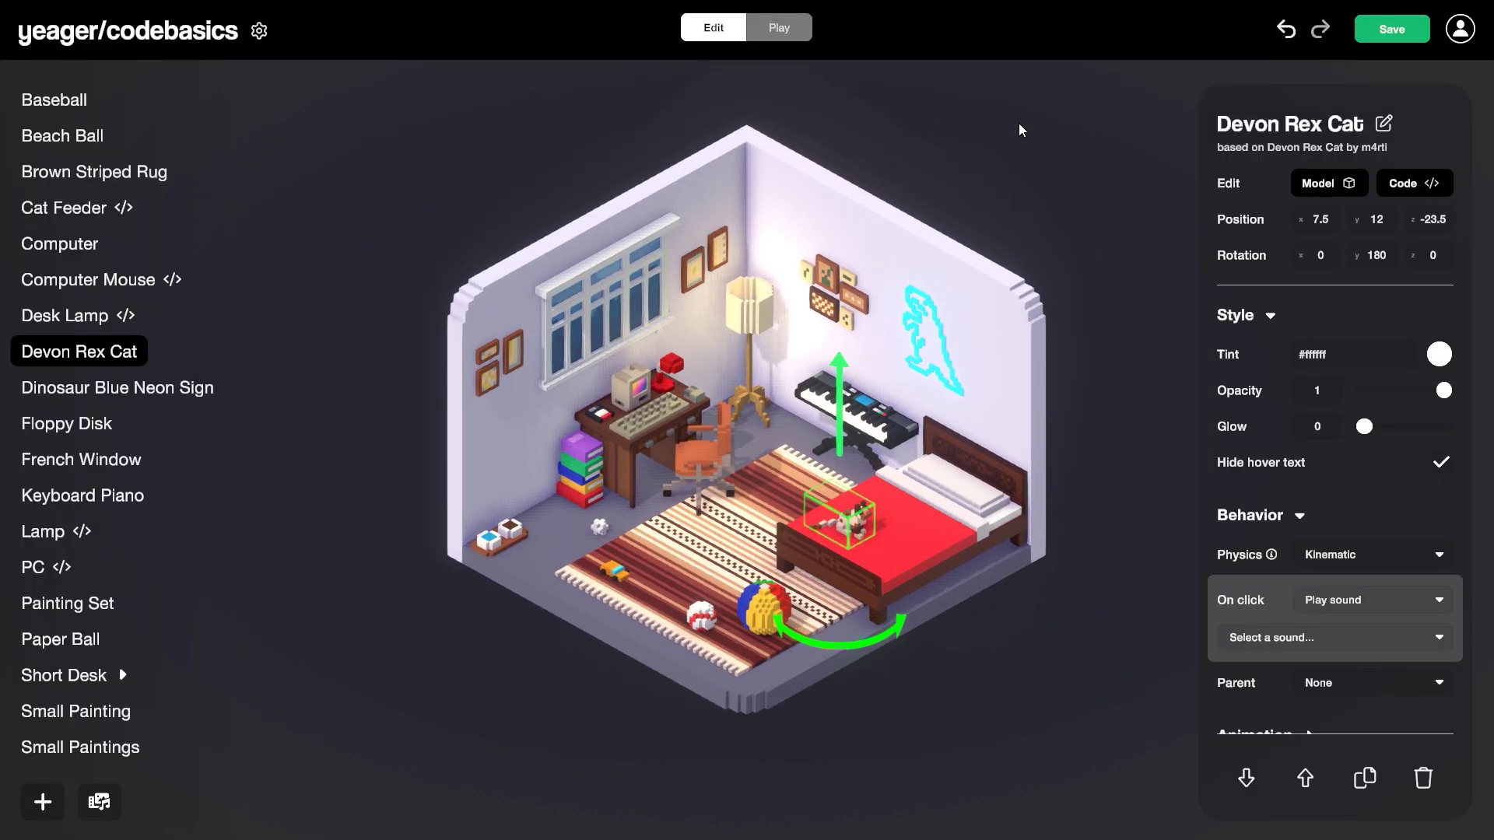
click(777, 30)
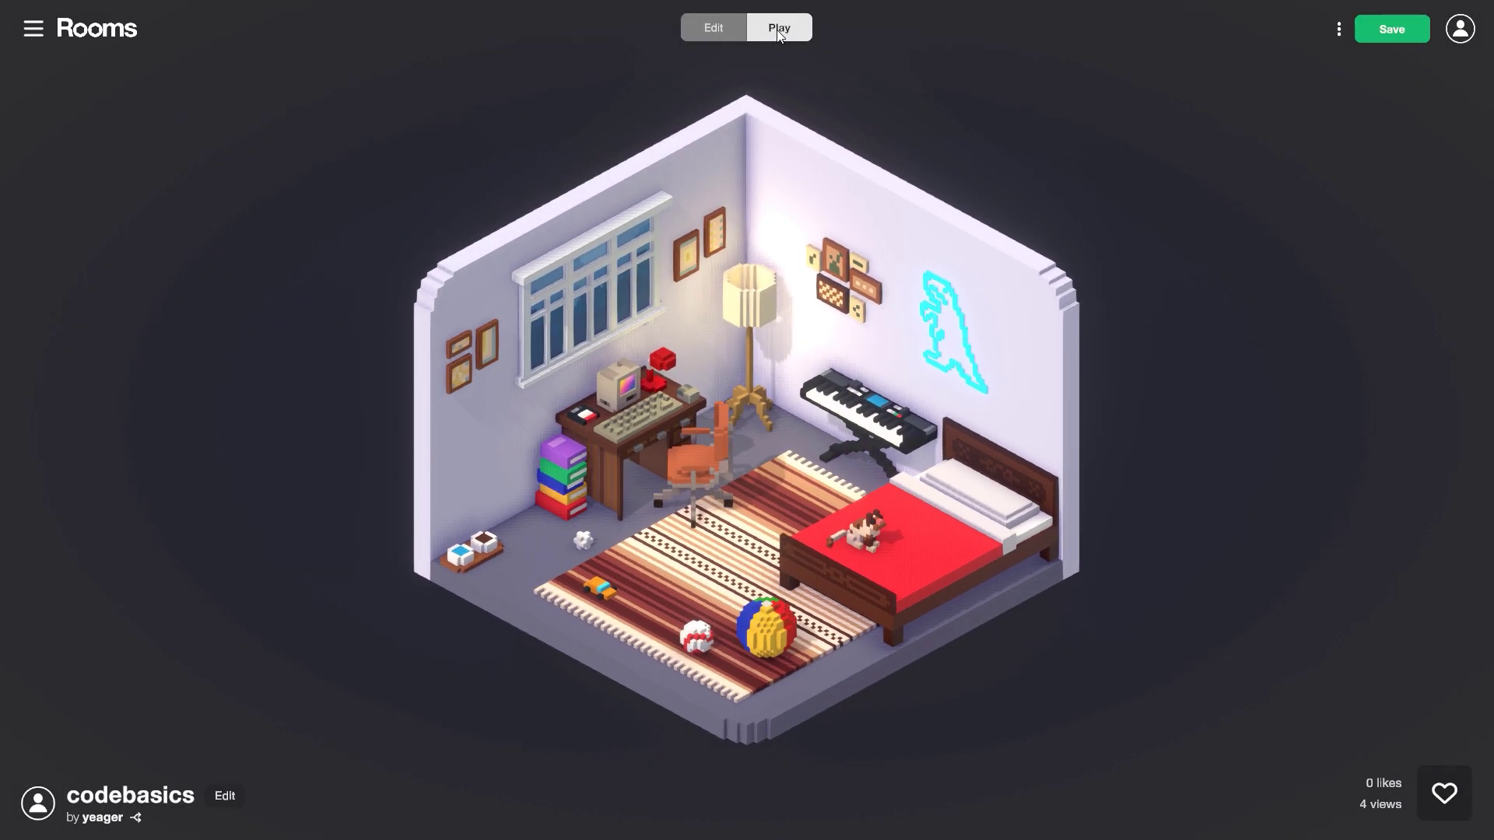
click(864, 528)
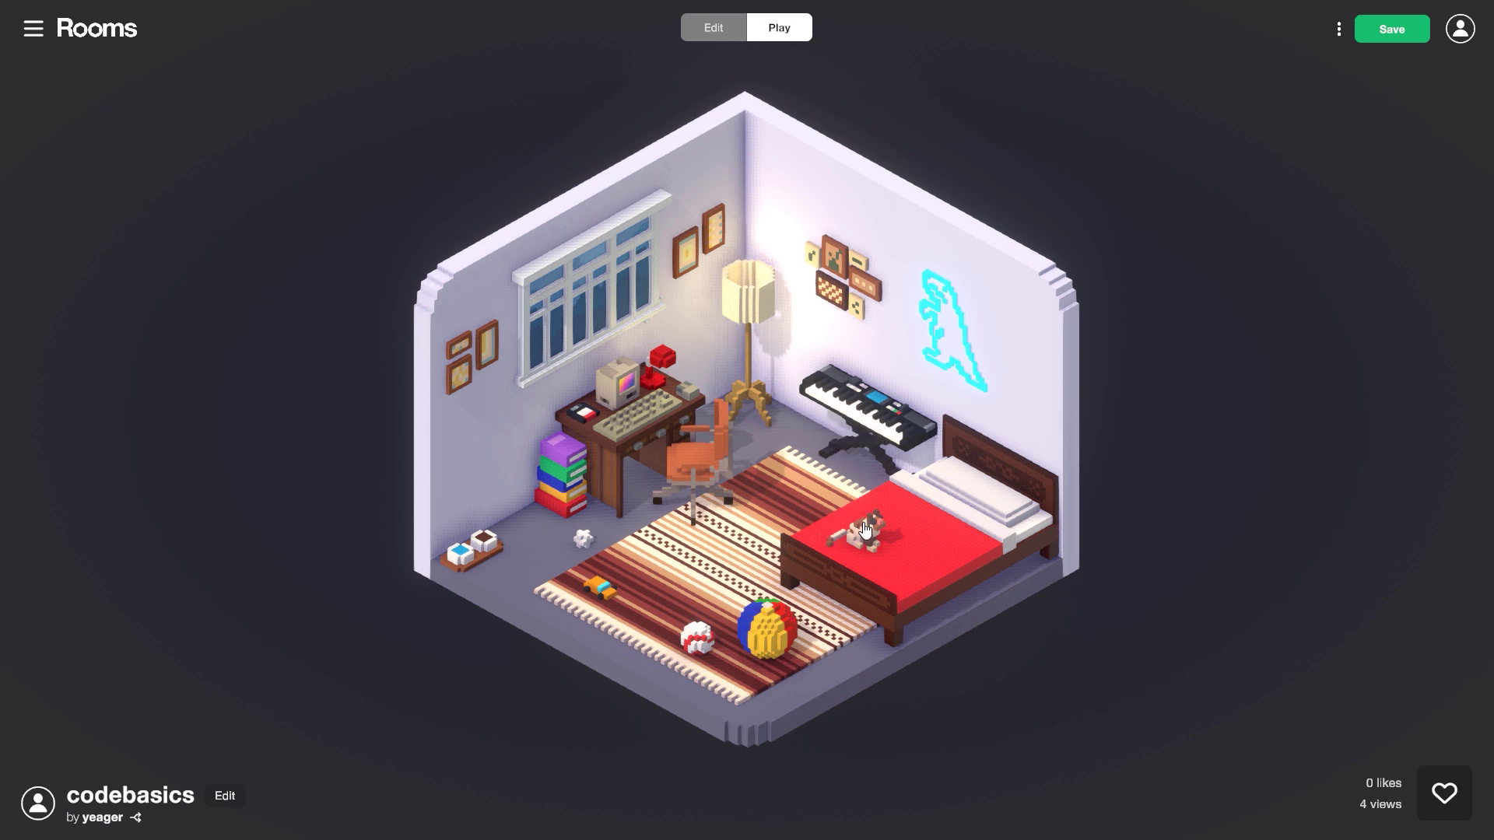
click(714, 28)
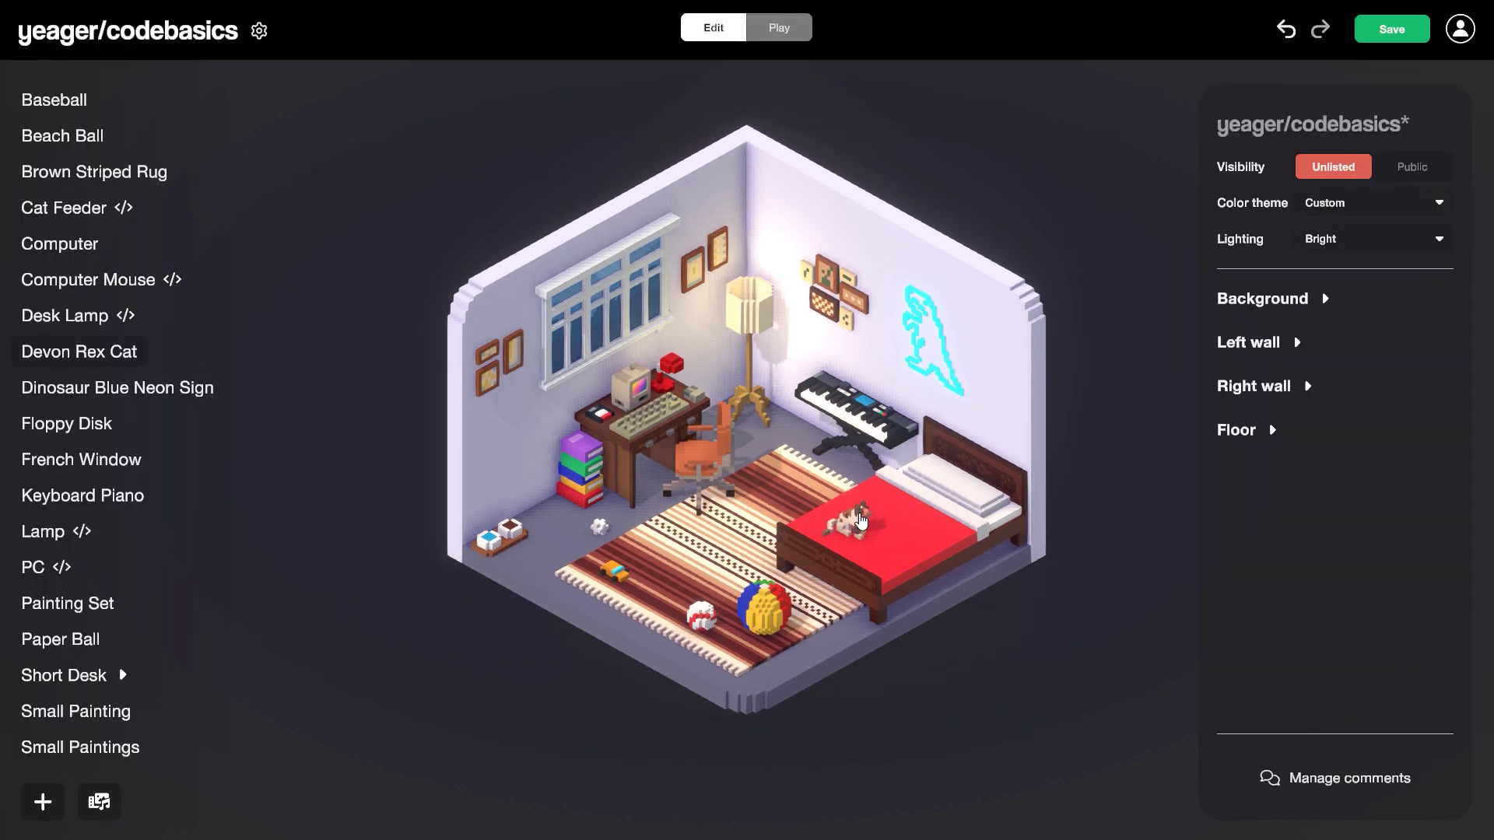
Change the Devon Rex Cat's say text from 'Hello' to 'Meow'
click(853, 522)
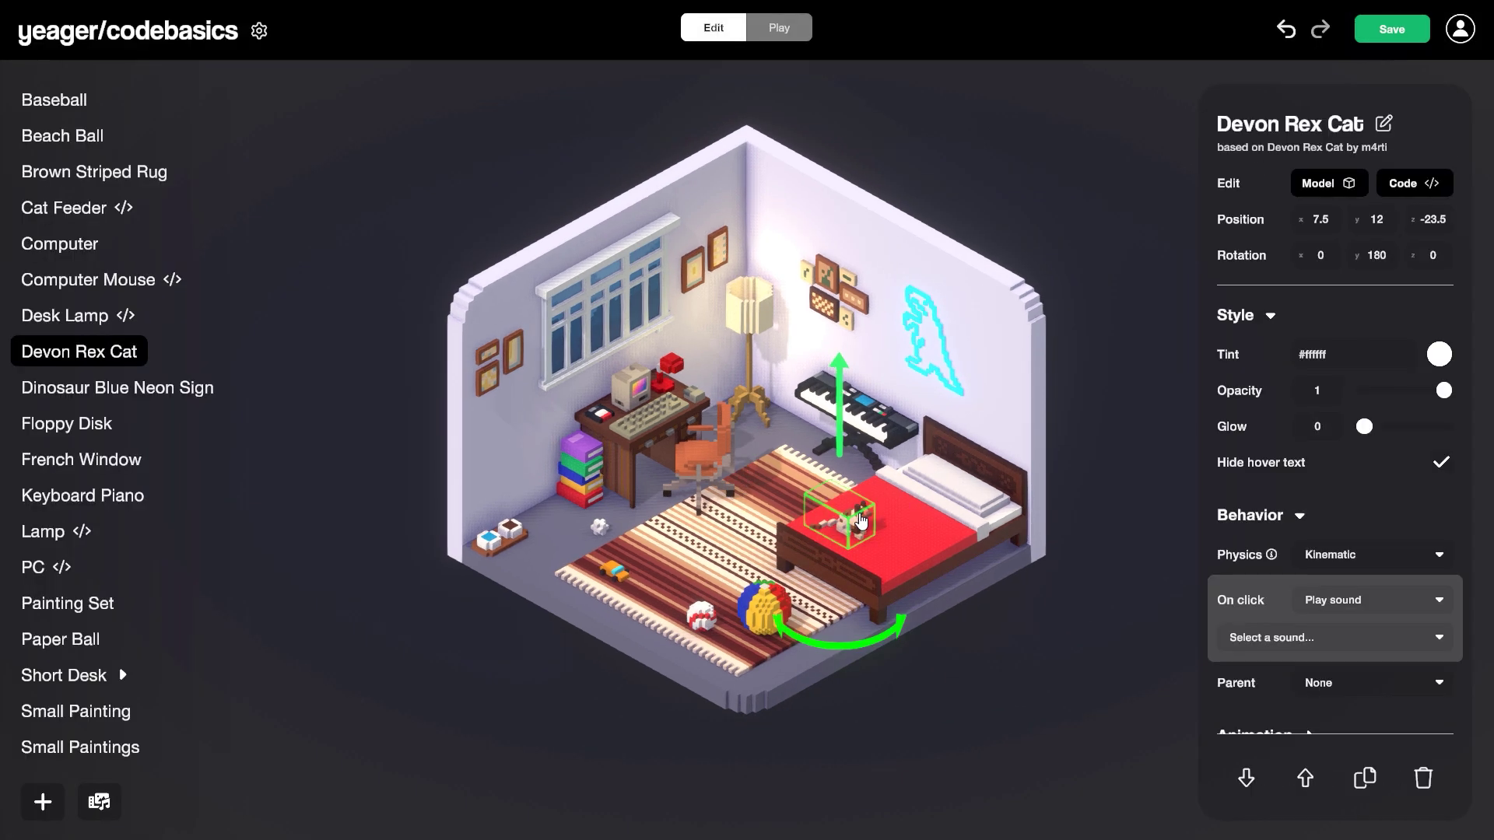
click(1412, 187)
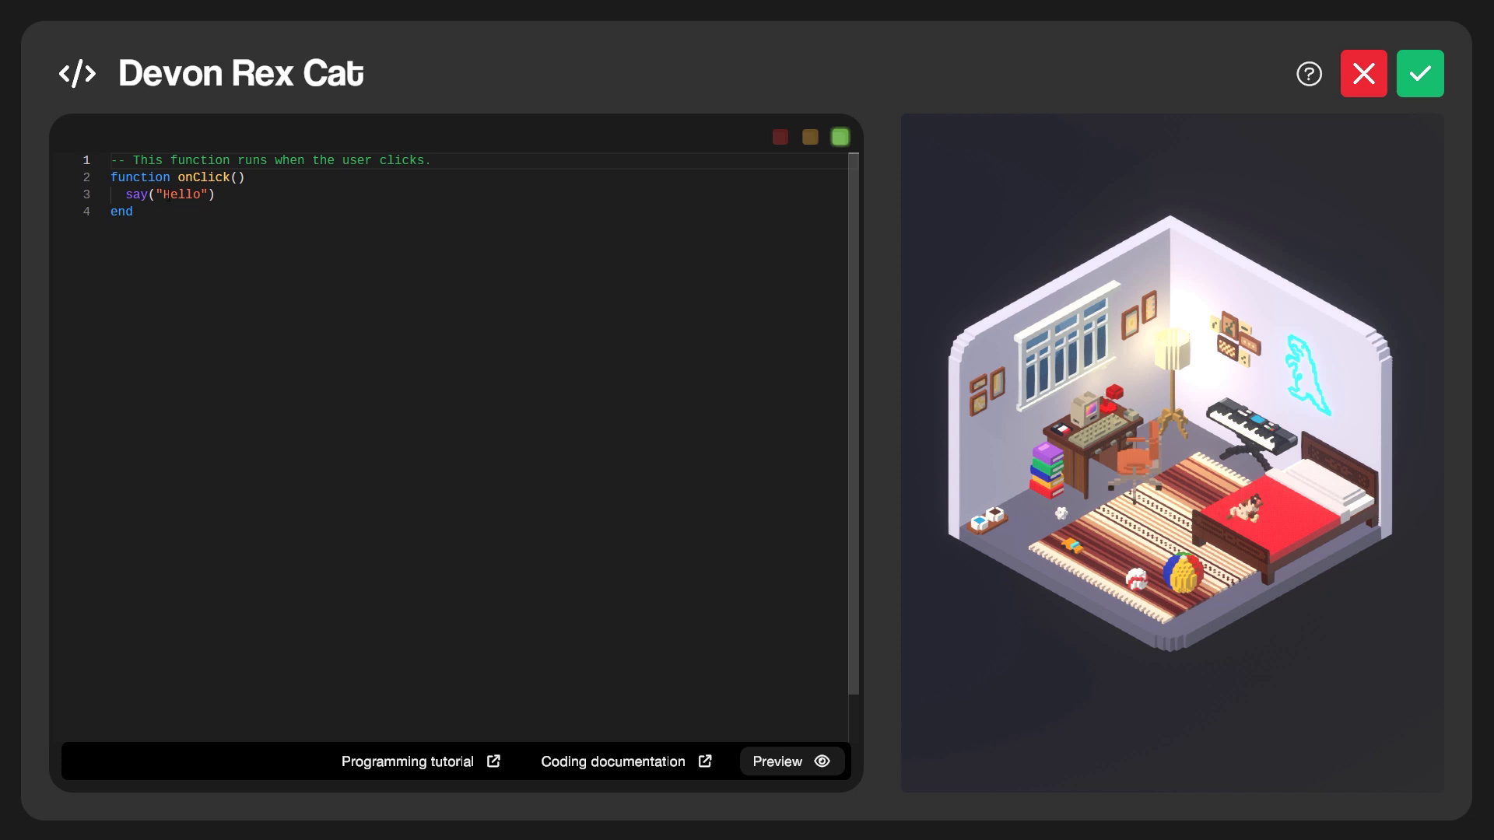
drag(164, 195, 195, 196)
text(Meow)
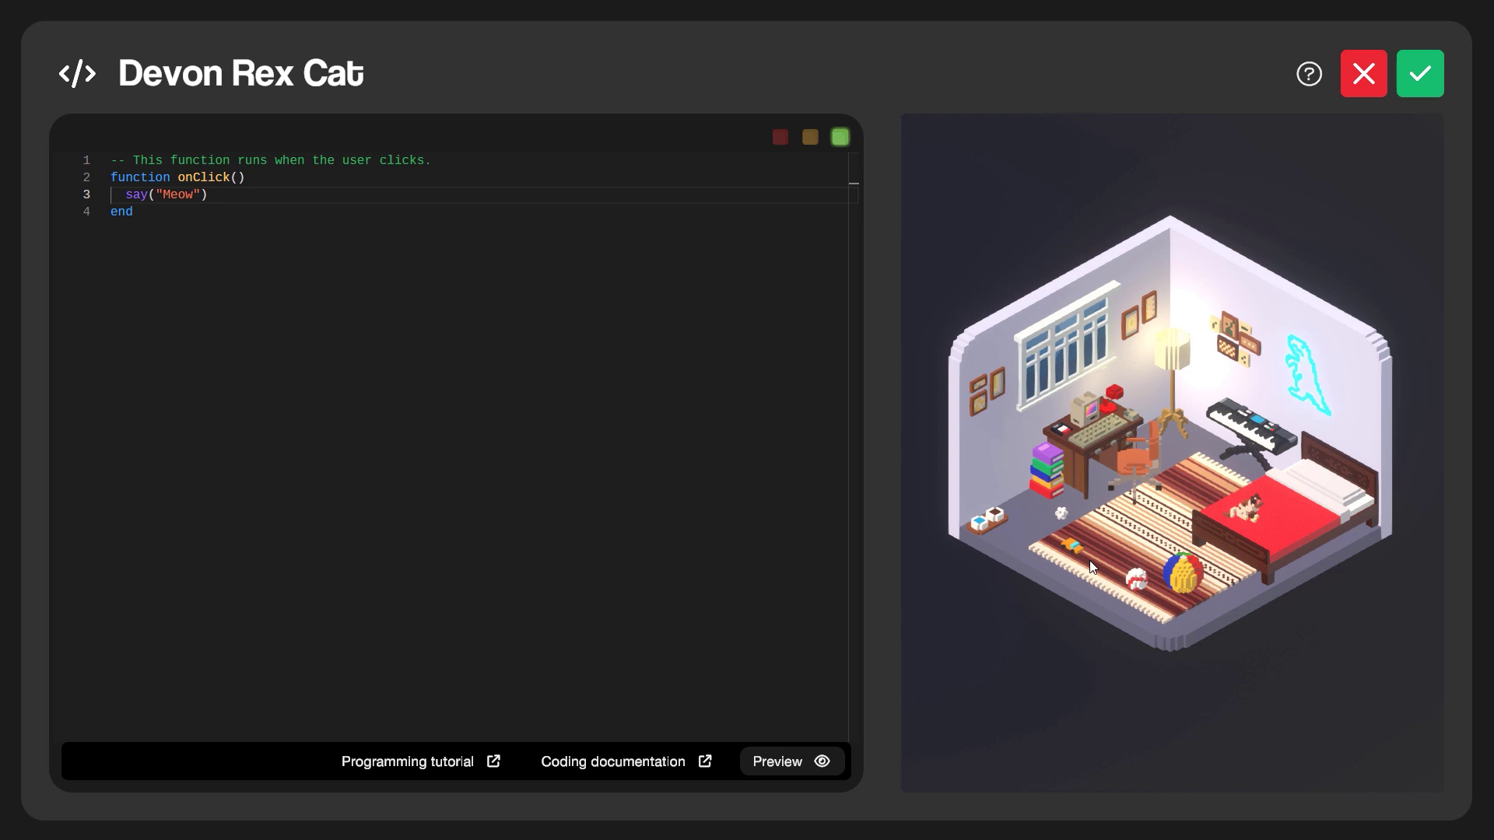
Preview the script, confirm the cat shows a MEOW bubble, and save it
click(789, 763)
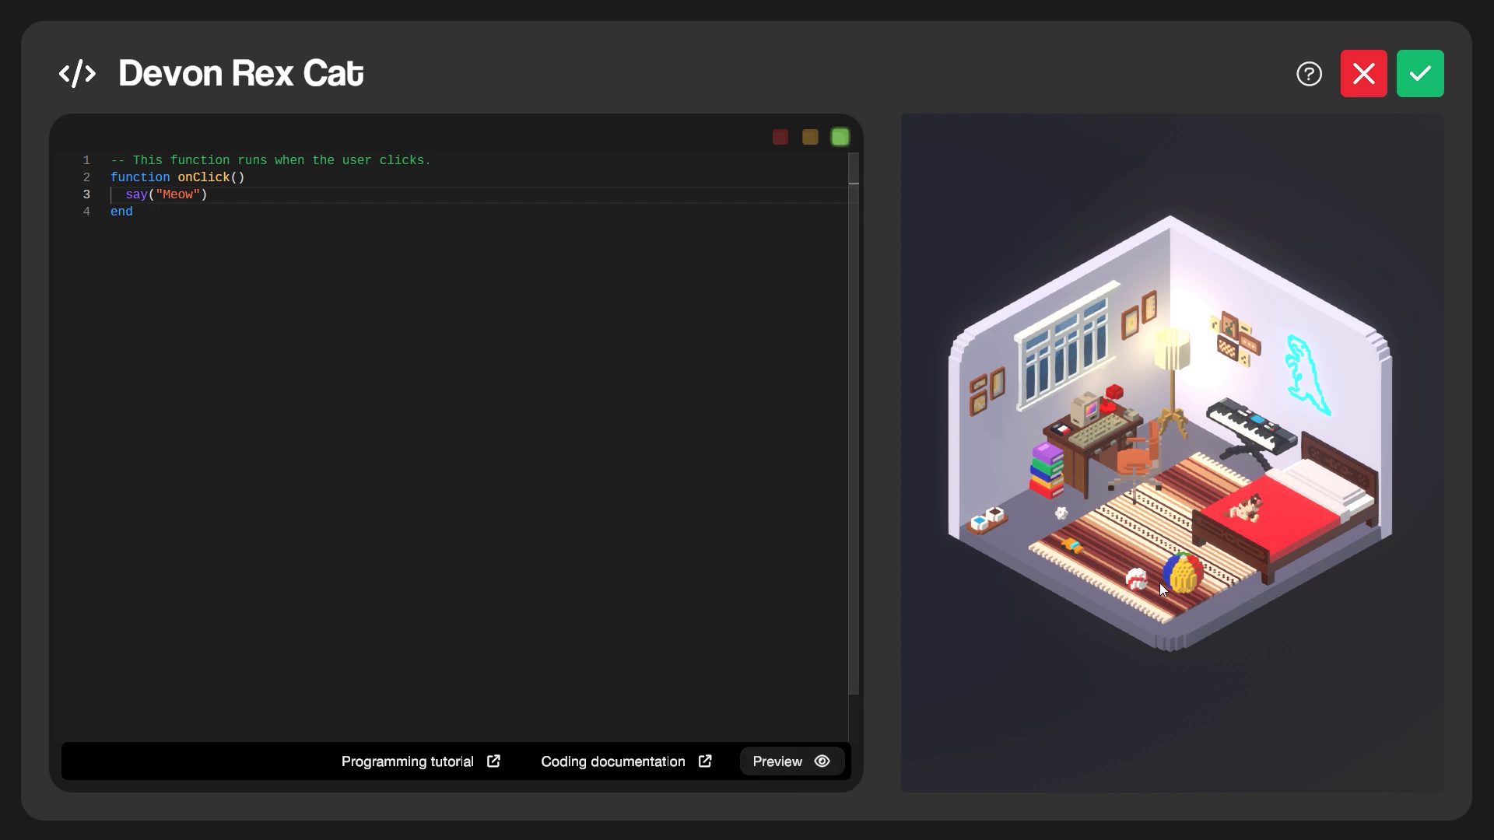
click(1253, 519)
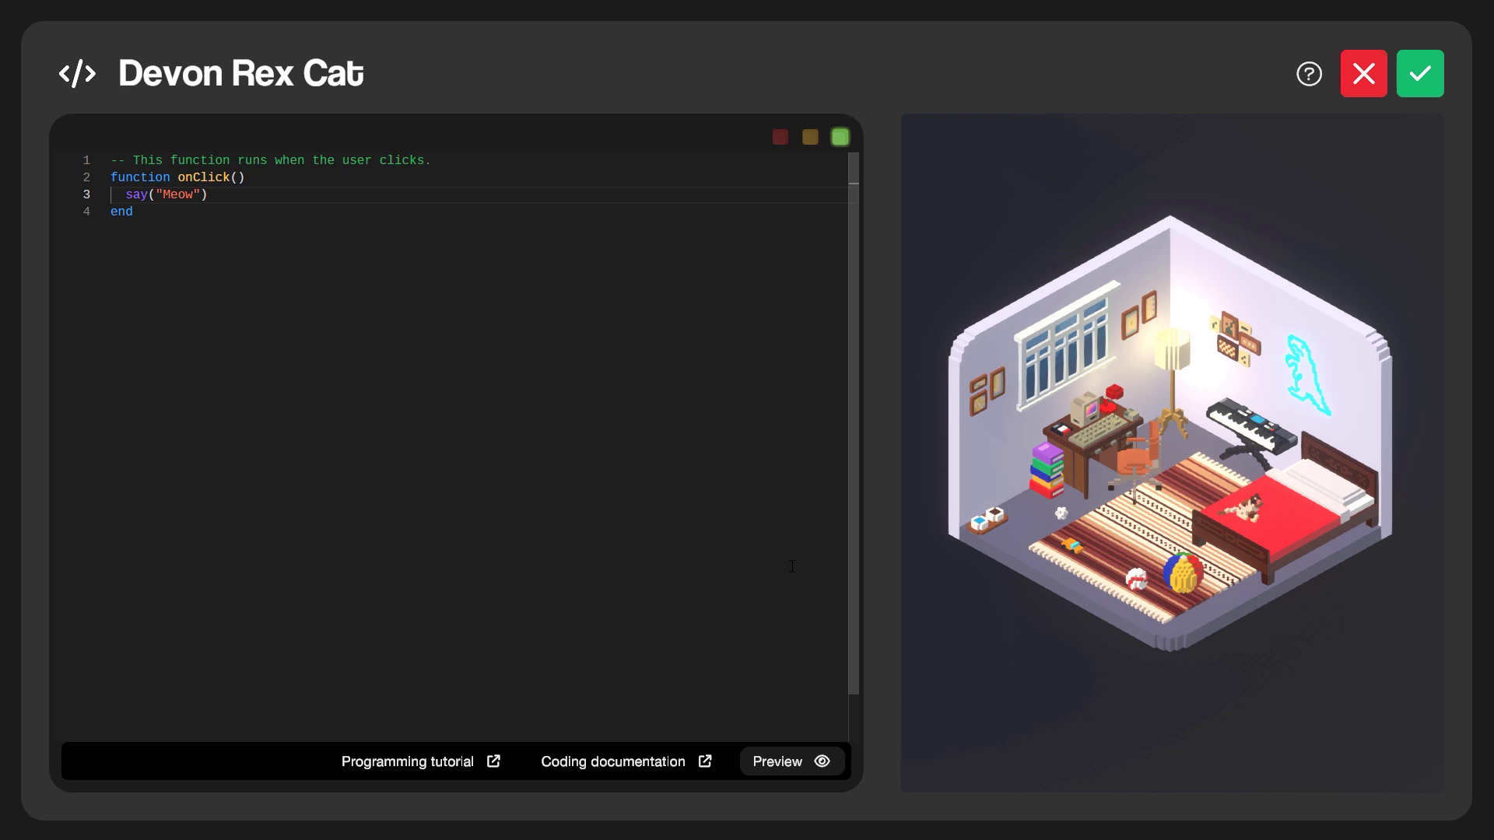
click(1417, 77)
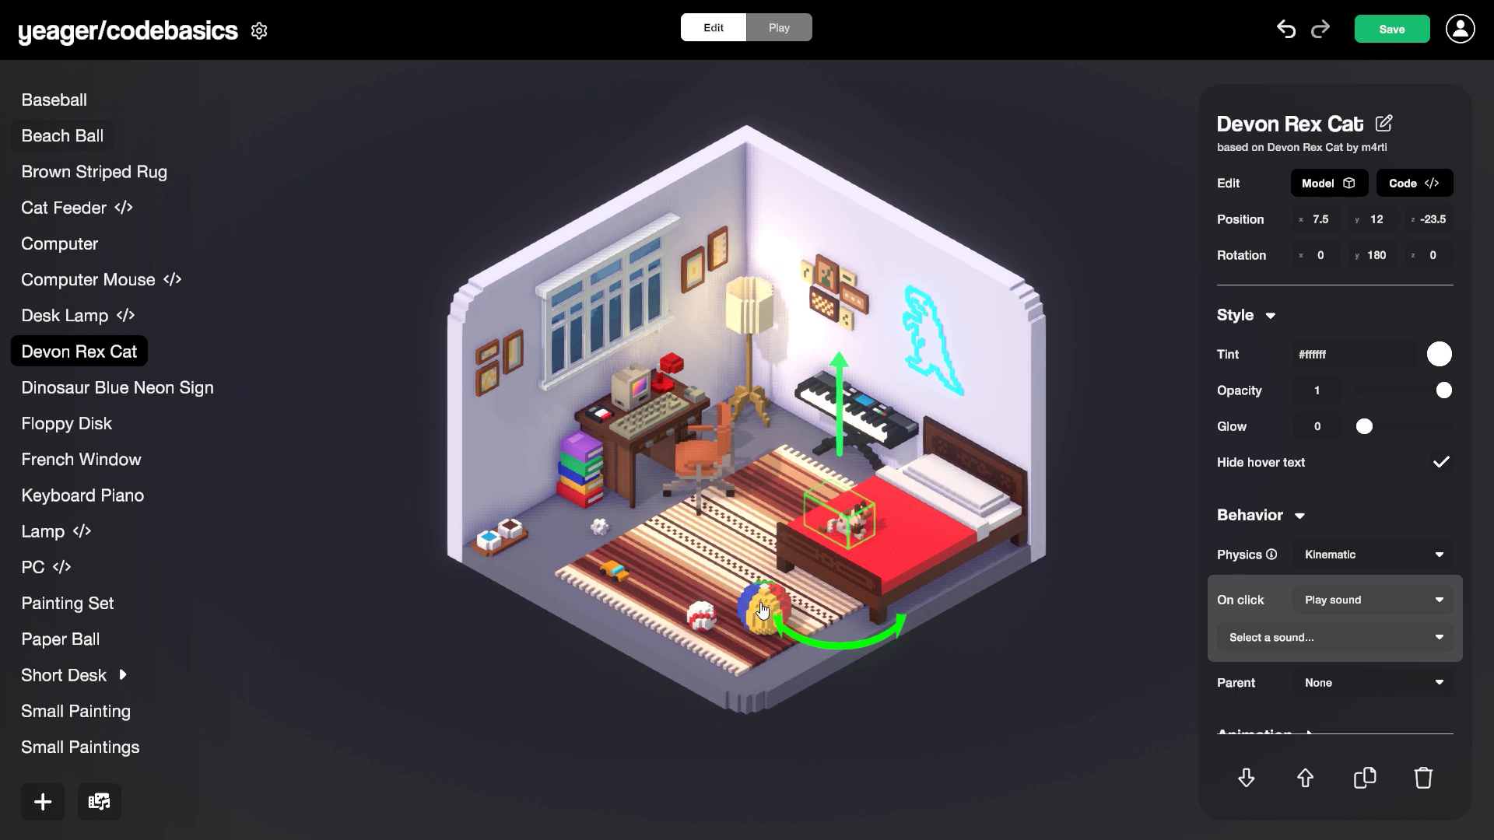
Apply the Bouncy ball template (FORCE_H 20, FORCE_V 150) to the Beach Ball's script
click(762, 611)
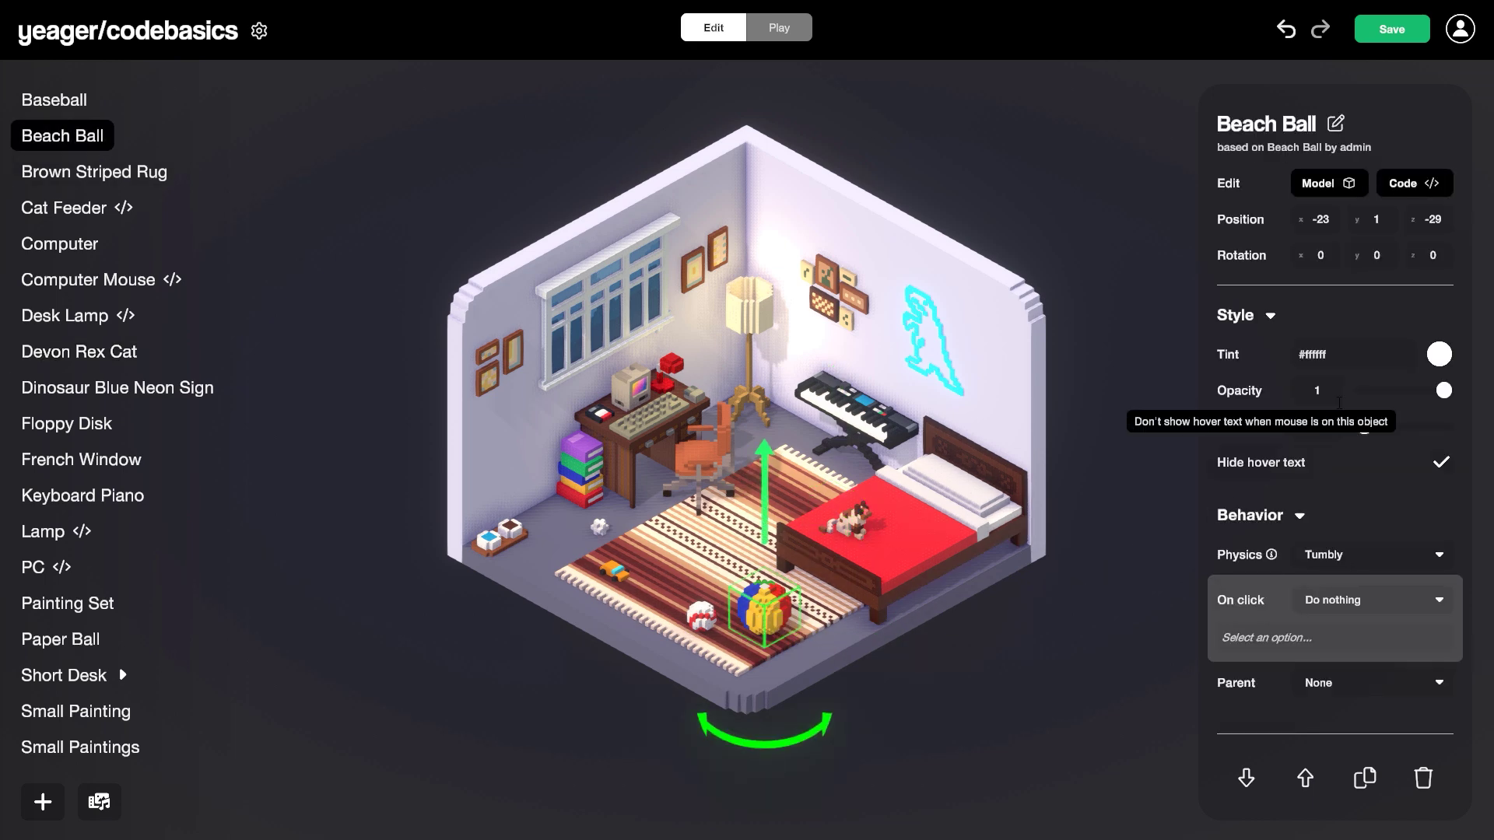
click(1415, 186)
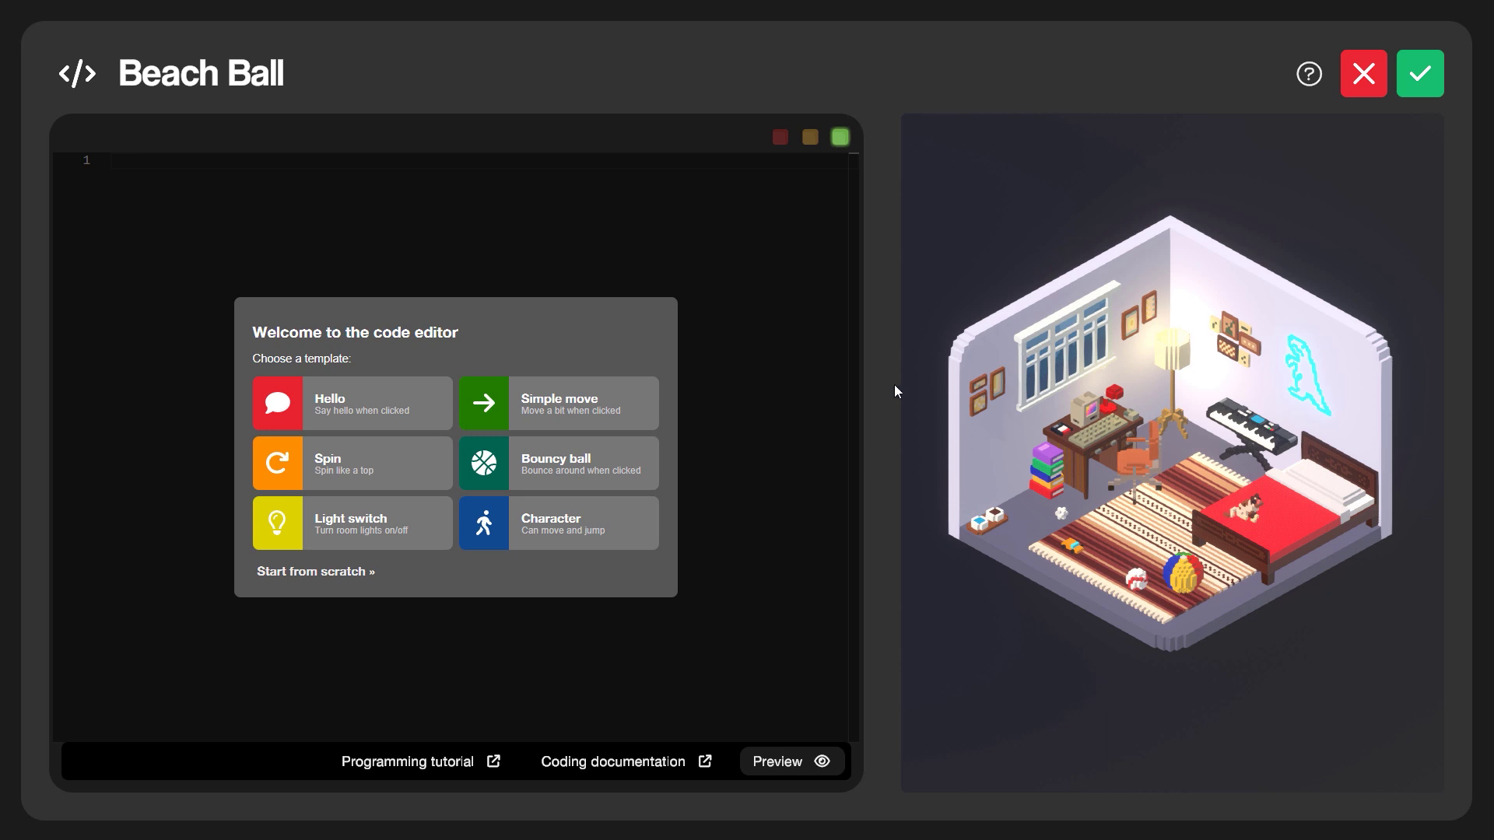
click(589, 466)
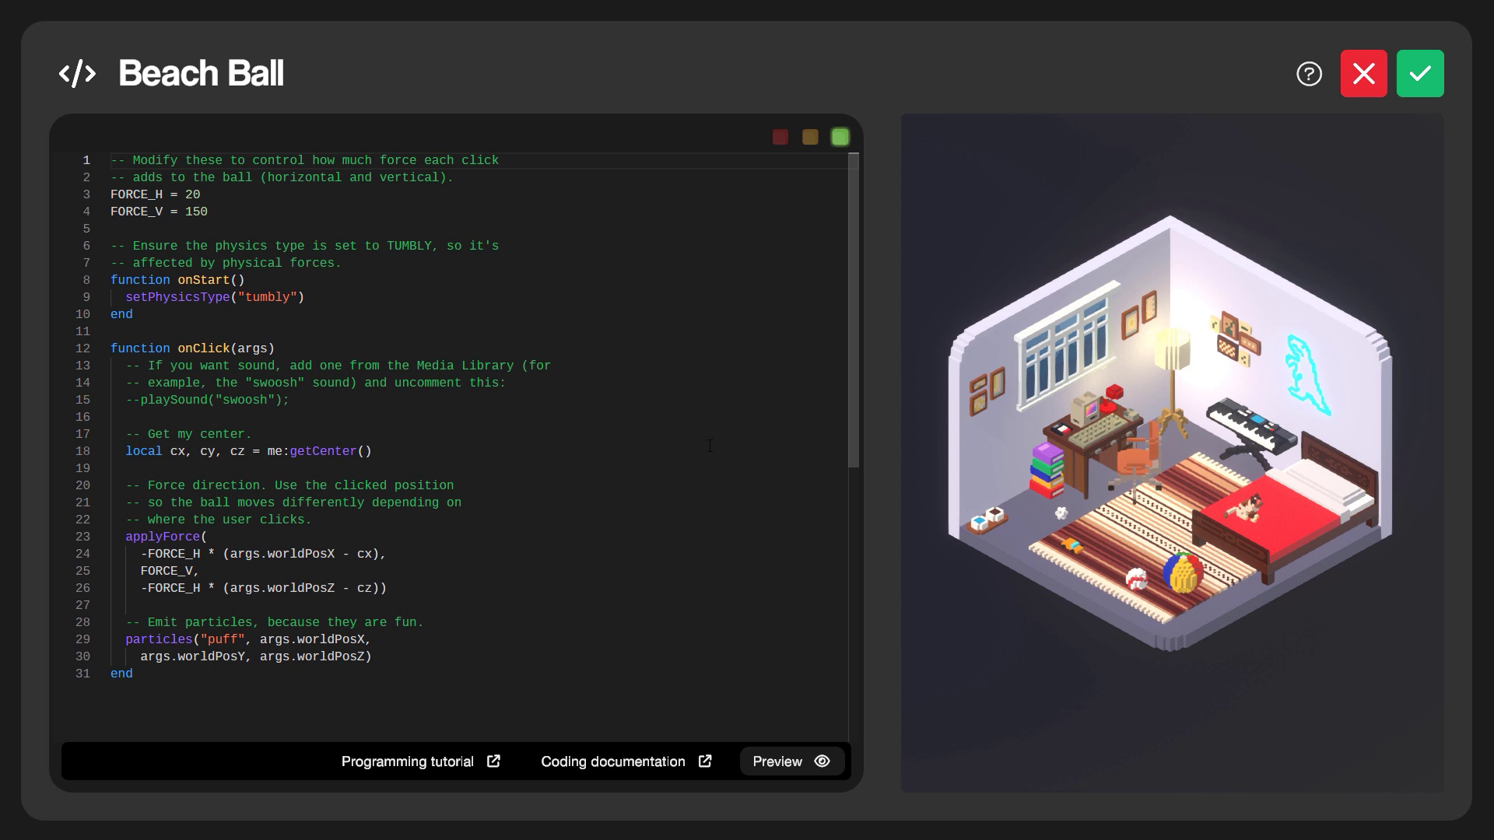
Save the ball's code, play the room and bounce the beach ball twice, then resume editing
click(1415, 78)
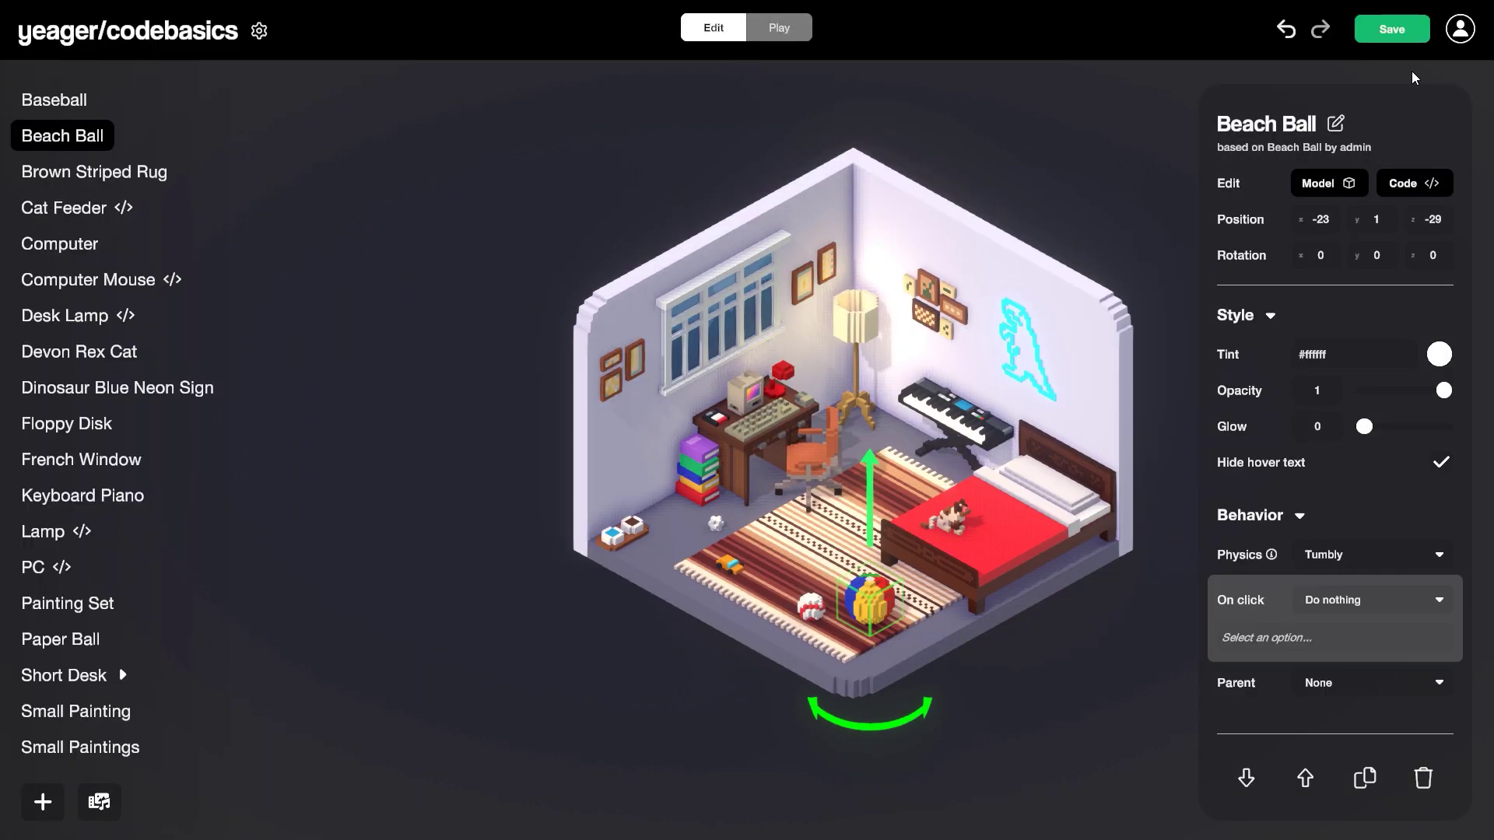
click(779, 28)
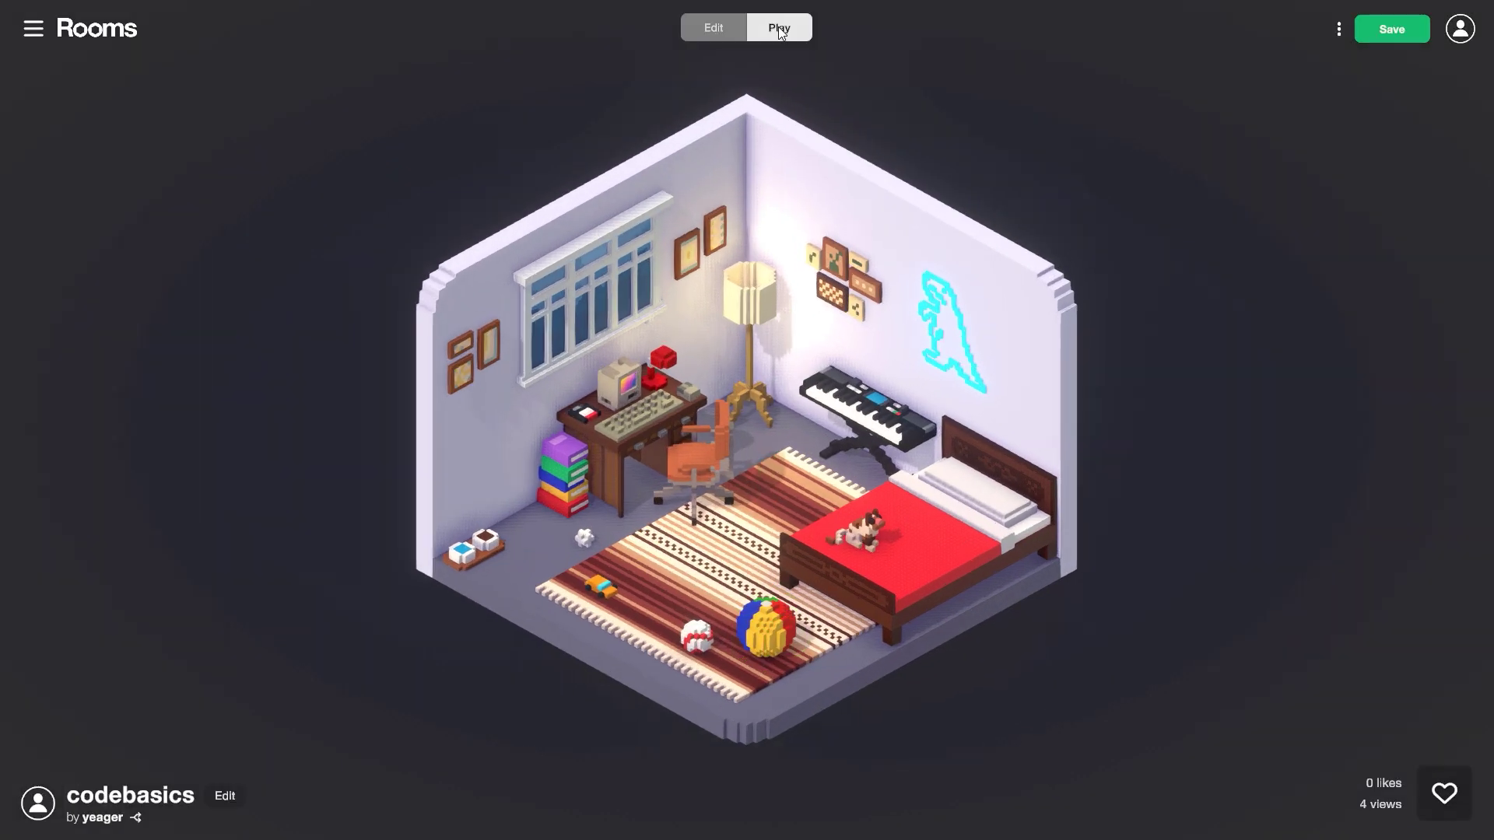
click(763, 635)
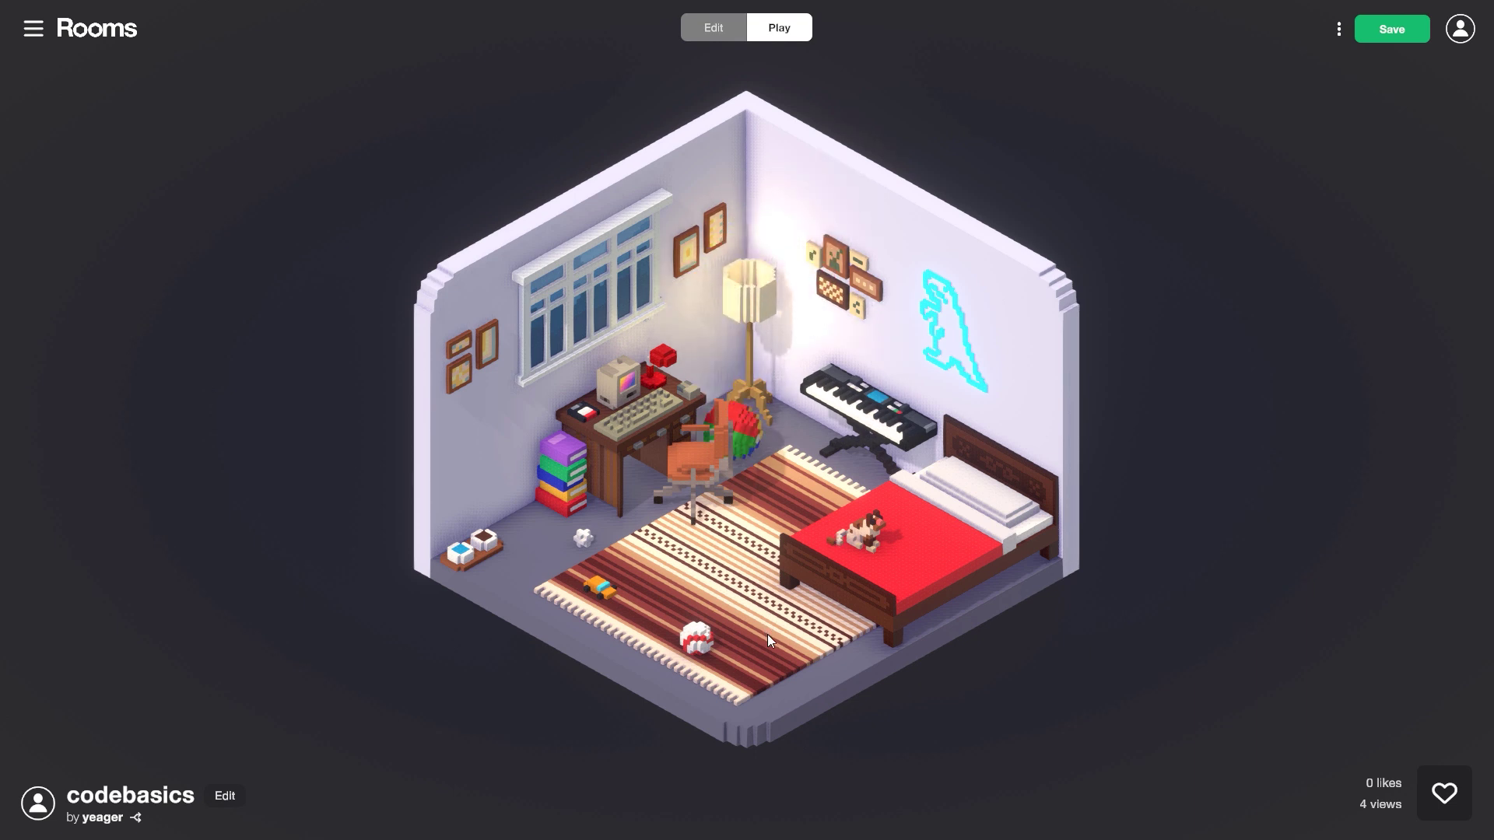
click(839, 479)
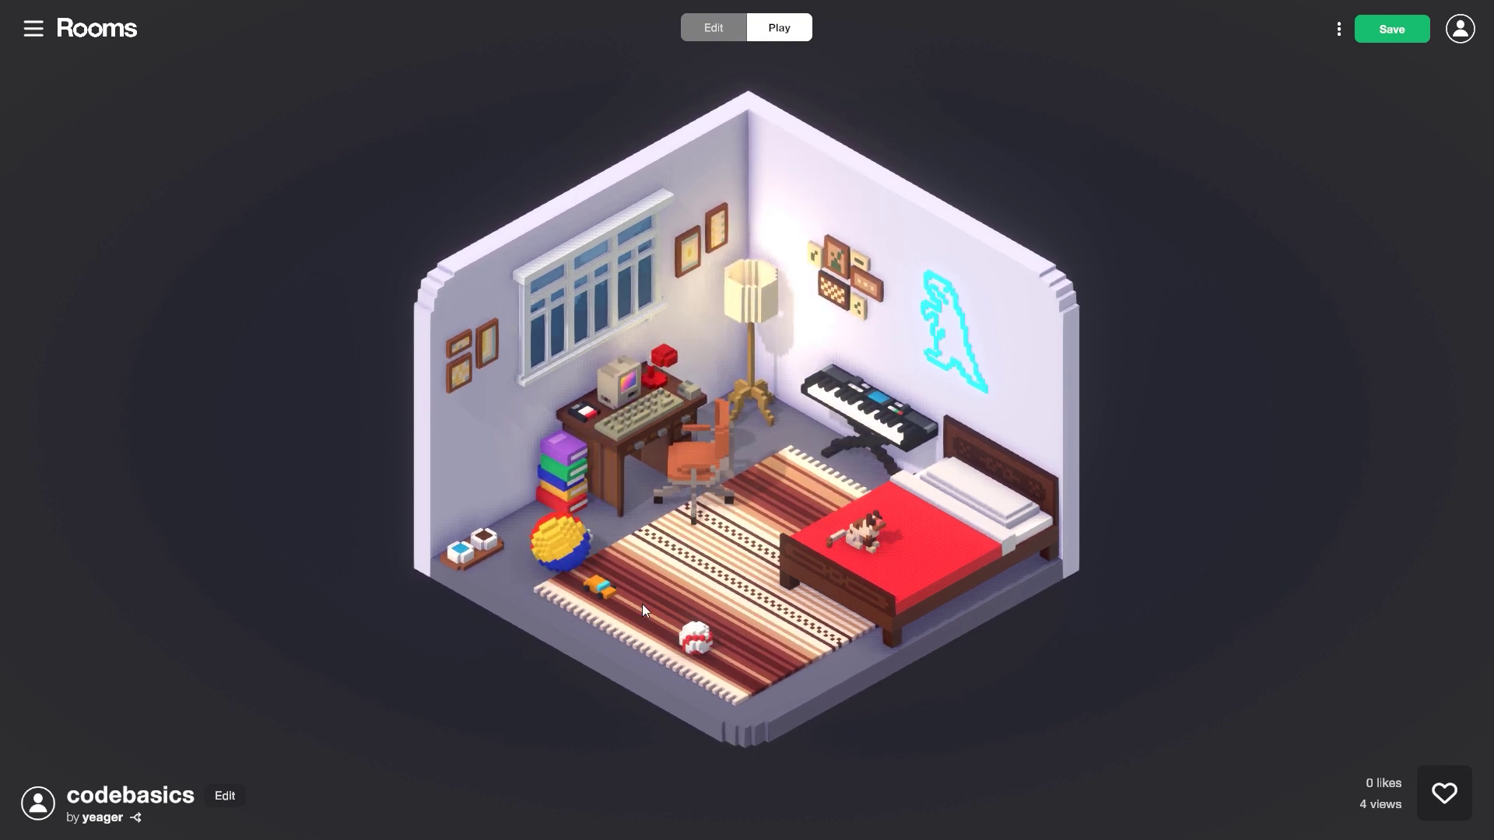
click(719, 27)
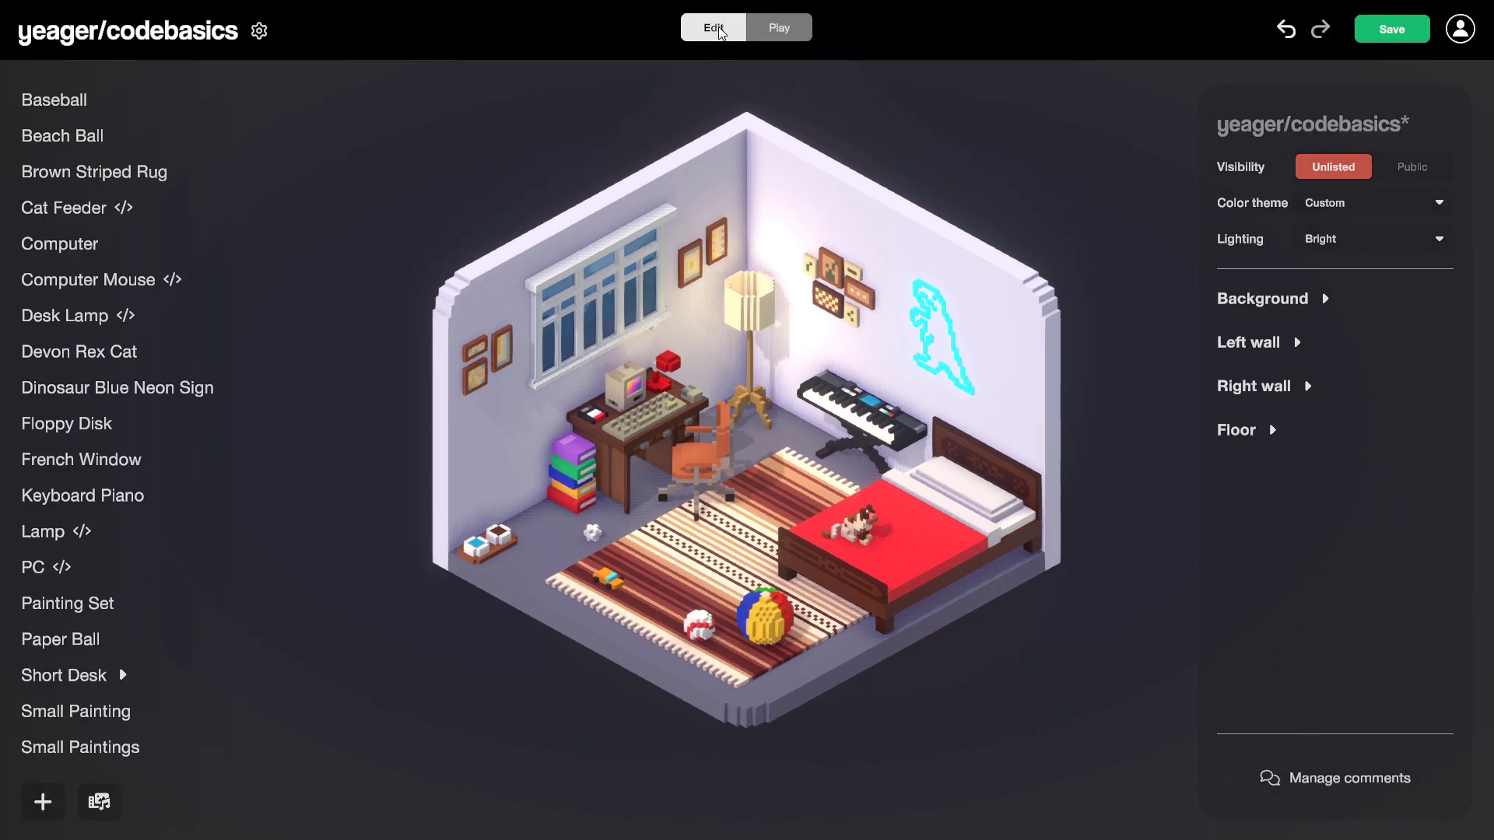